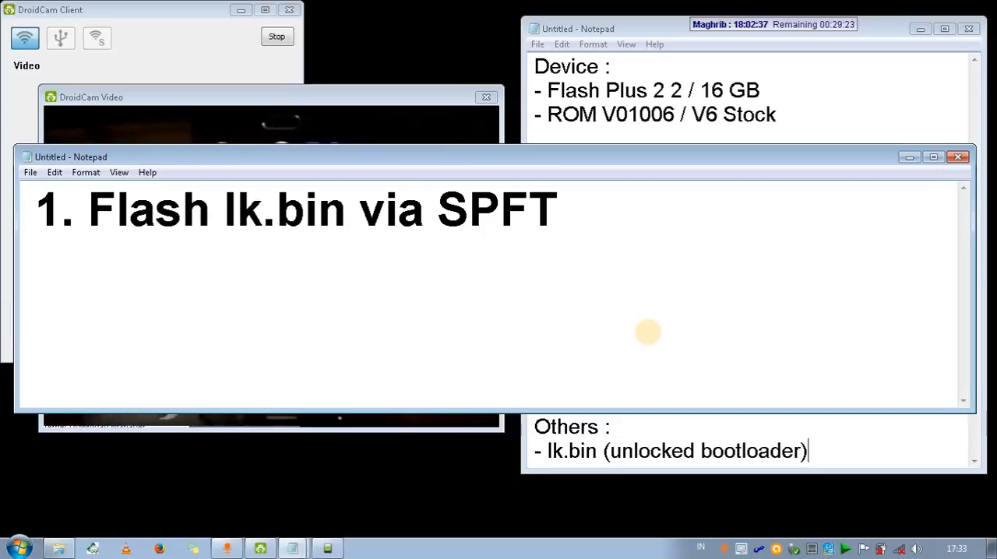
Minimize the note and launch flash_tool from the SP_Flash_Tool_v5.1636_Win folder inside Flash Plus 2.
{"action": "left_click", "coordinate": [905, 151]}
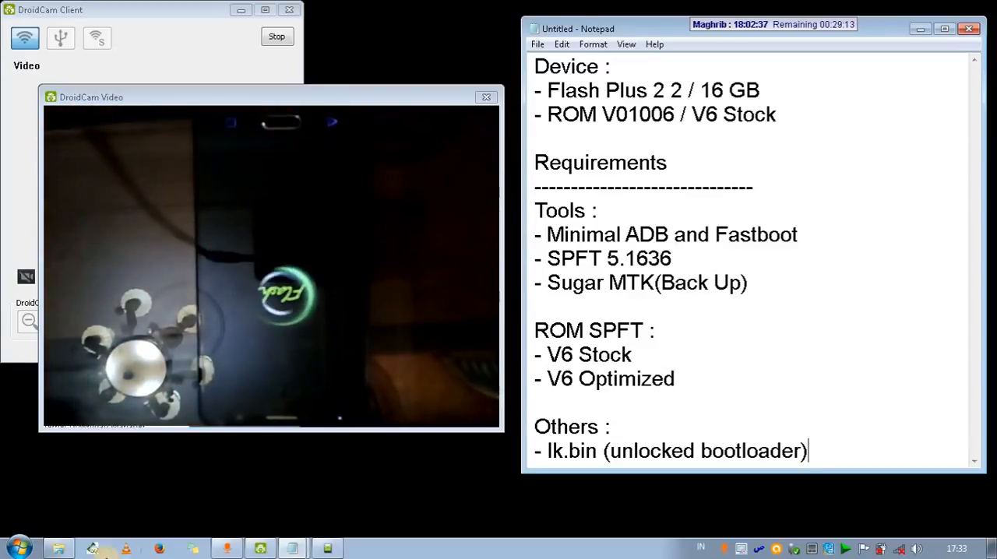
{"action": "left_click", "coordinate": [61, 547]}
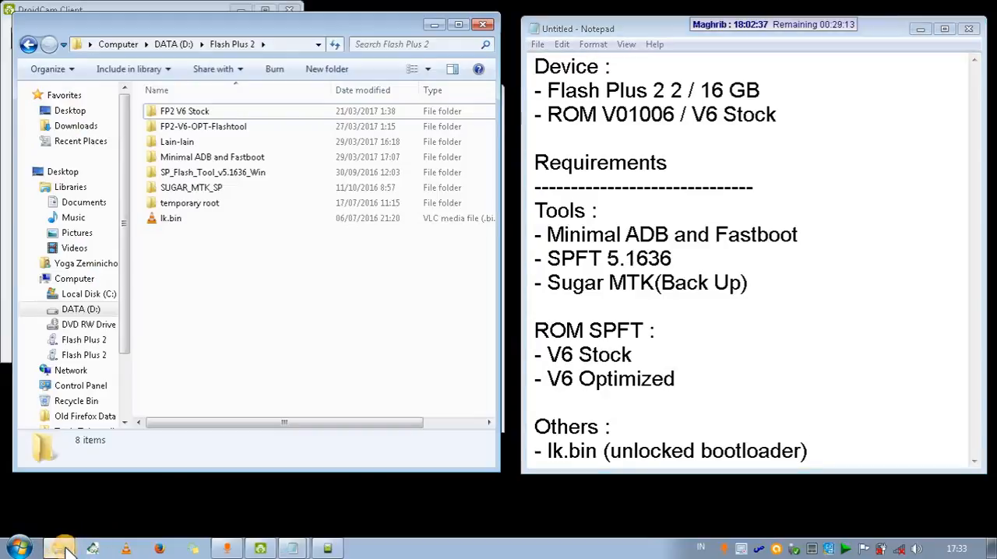
{"action": "double_click", "coordinate": [212, 172]}
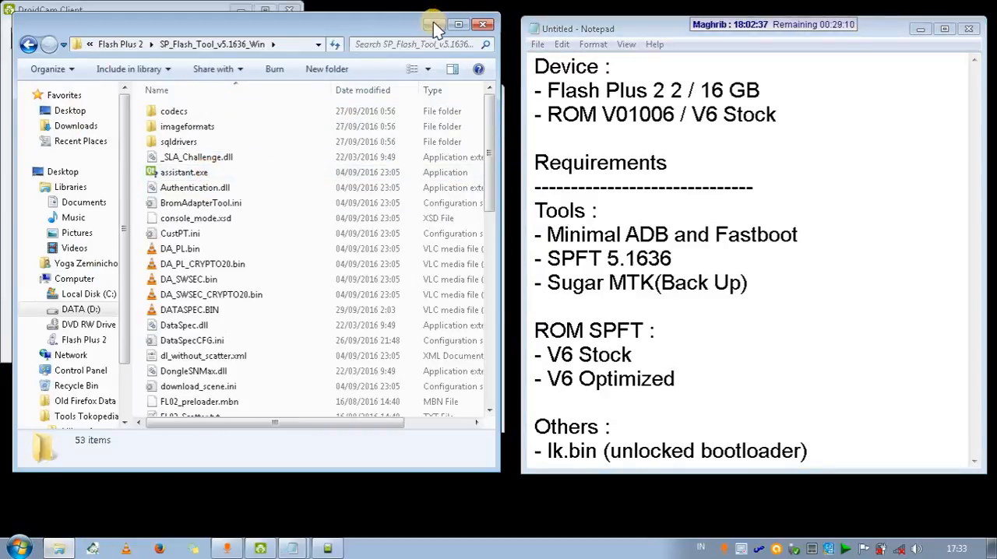
{"action": "left_click", "coordinate": [435, 25]}
{"action": "left_click", "coordinate": [58, 548]}
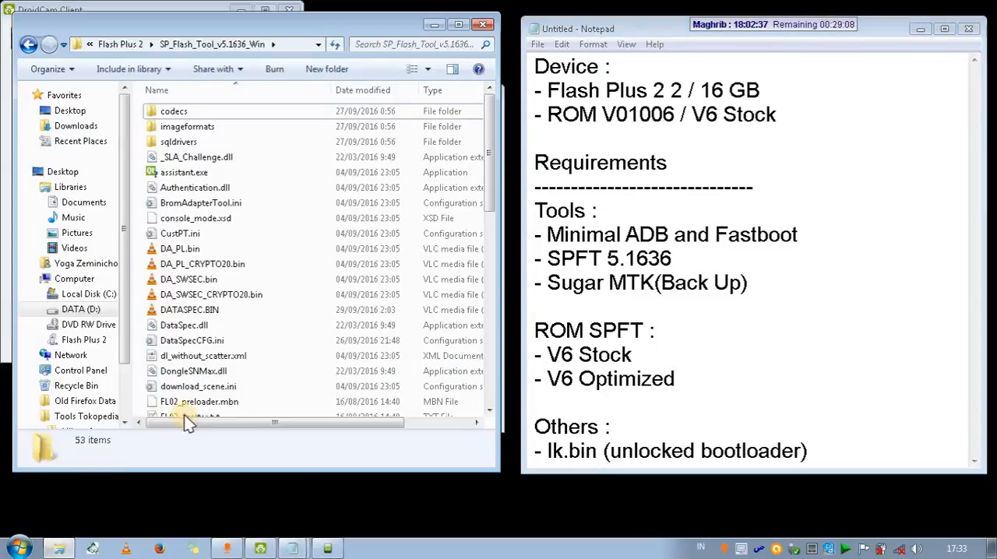
{"action": "left_click", "coordinate": [221, 328]}
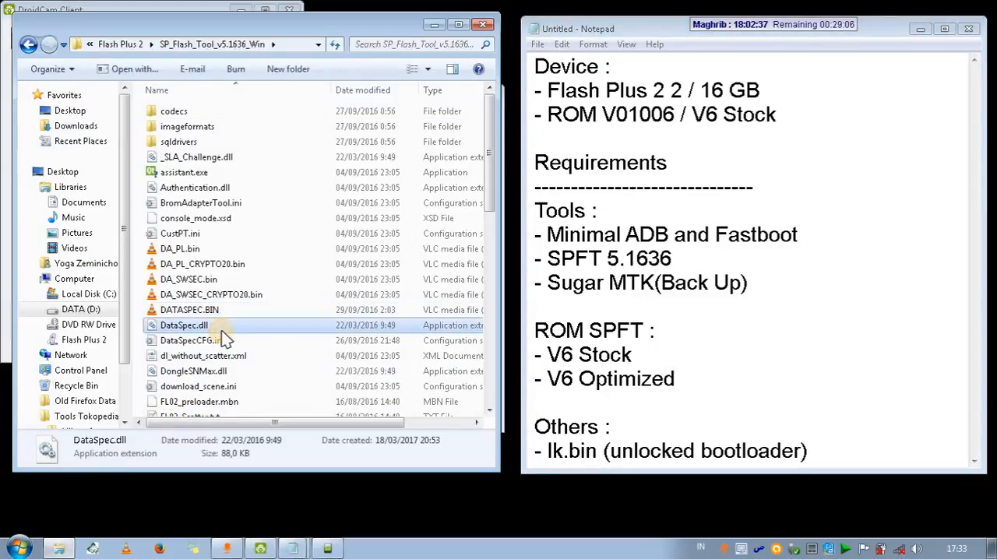
{"action": "key", "text": "f"}
{"action": "scroll", "coordinate": [223, 340], "scroll_direction": "down", "scroll_amount": 1}
{"action": "double_click", "coordinate": [215, 393]}
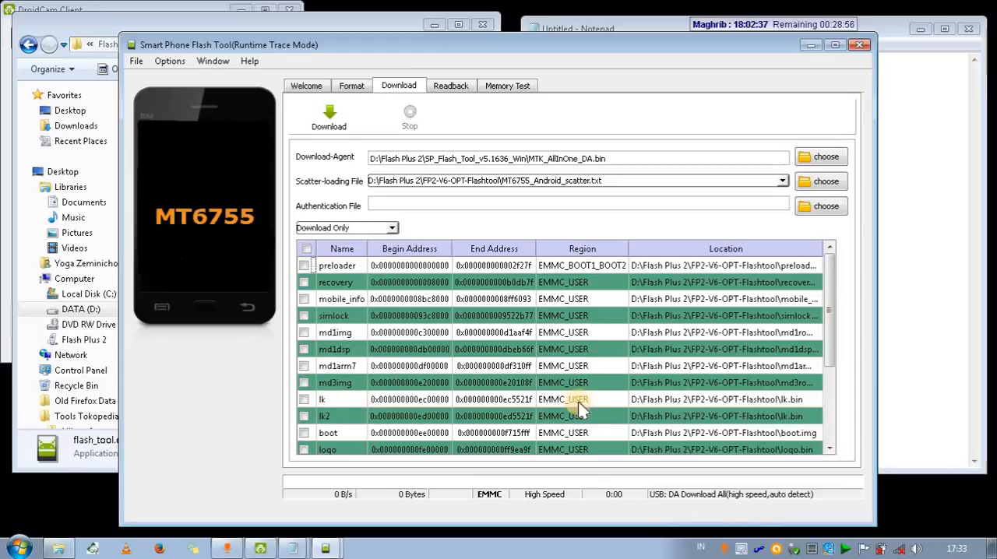
Assign lk.bin from the D:\Flash Plus 2 folder as the image for the lk partition.
{"action": "double_click", "coordinate": [639, 400]}
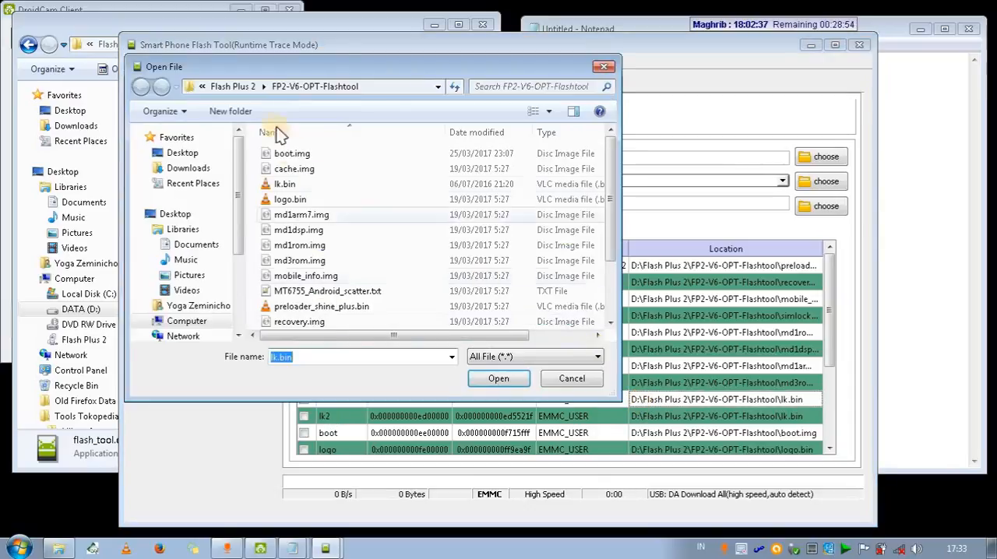
{"action": "left_click", "coordinate": [236, 87]}
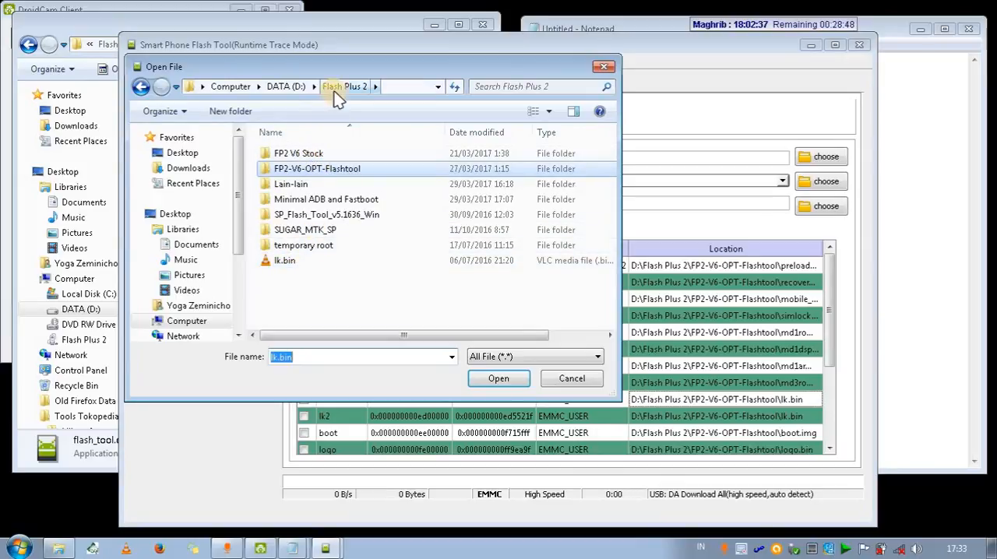
{"action": "left_click", "coordinate": [291, 263]}
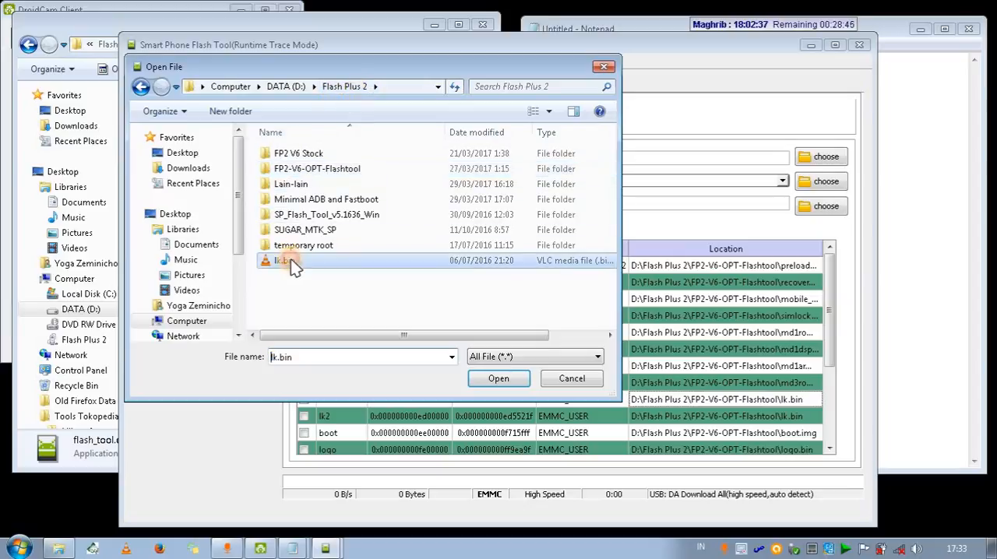
{"action": "left_click", "coordinate": [499, 381]}
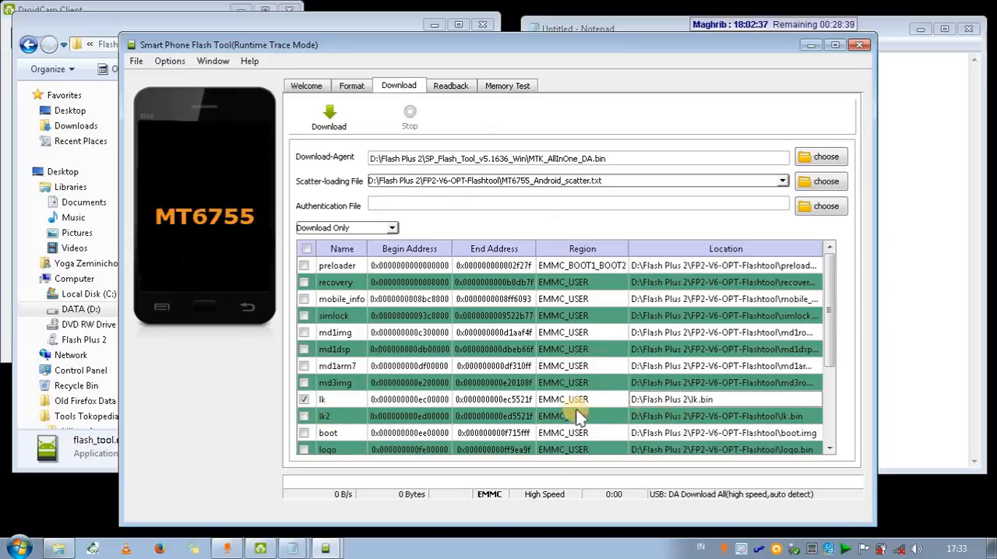
Assign the same lk.bin from D:\Flash Plus 2 to the lk2 partition.
{"action": "double_click", "coordinate": [682, 416]}
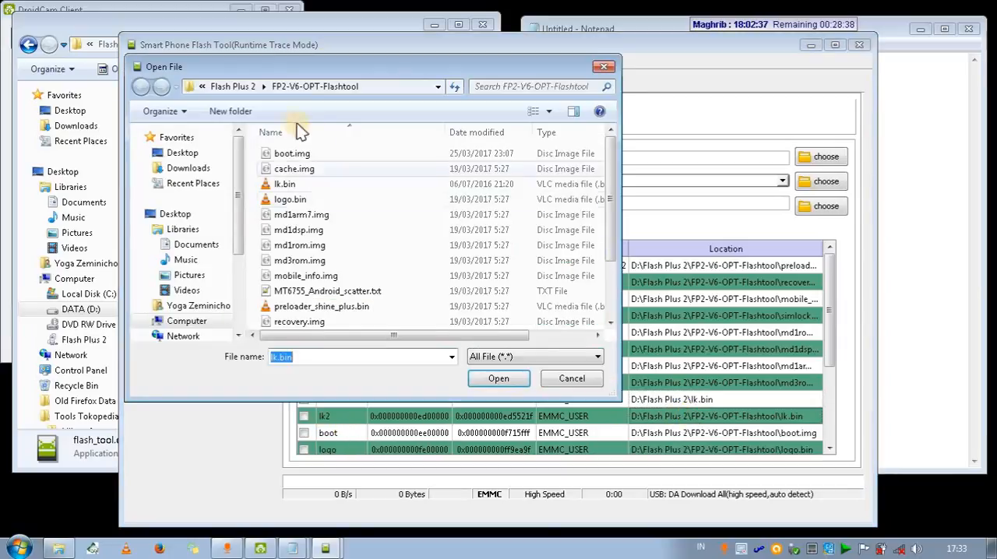
{"action": "left_click", "coordinate": [235, 86]}
{"action": "double_click", "coordinate": [285, 261]}
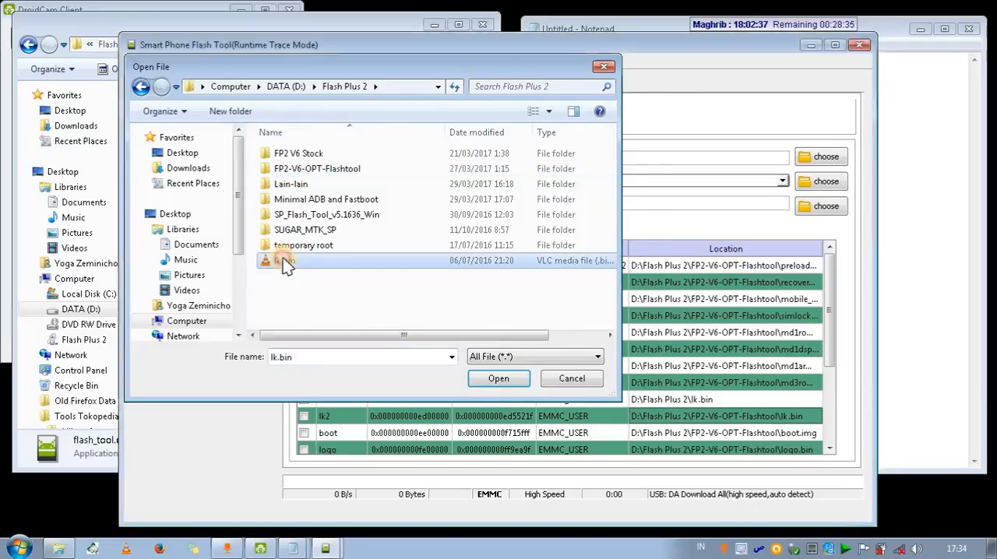
Load MT6755_SHINE_PLUS.auth from the SP_Flash_Tool_v5.1636_Win folder as the authentication file.
{"action": "left_click", "coordinate": [423, 203]}
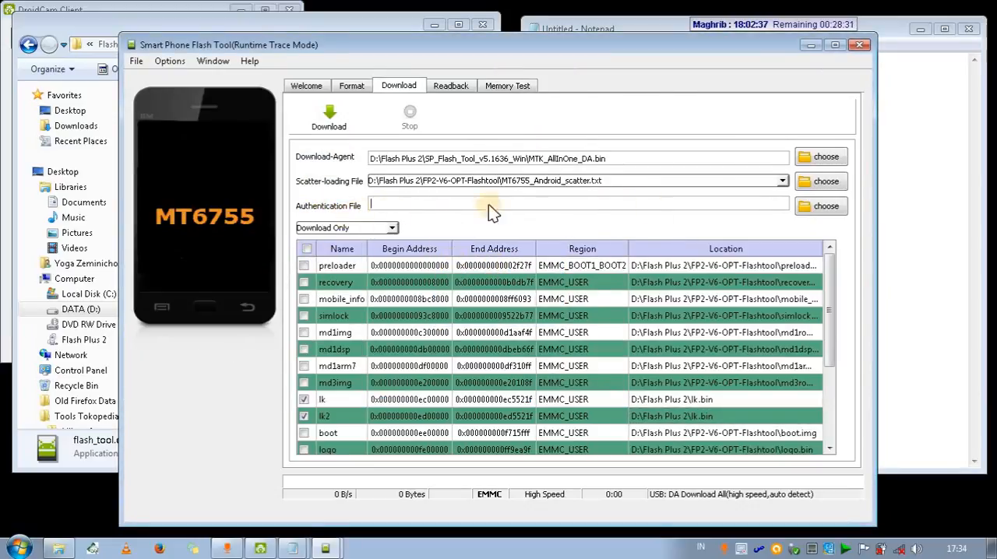
{"action": "left_click", "coordinate": [808, 204]}
{"action": "left_click", "coordinate": [319, 204]}
{"action": "double_click", "coordinate": [321, 204]}
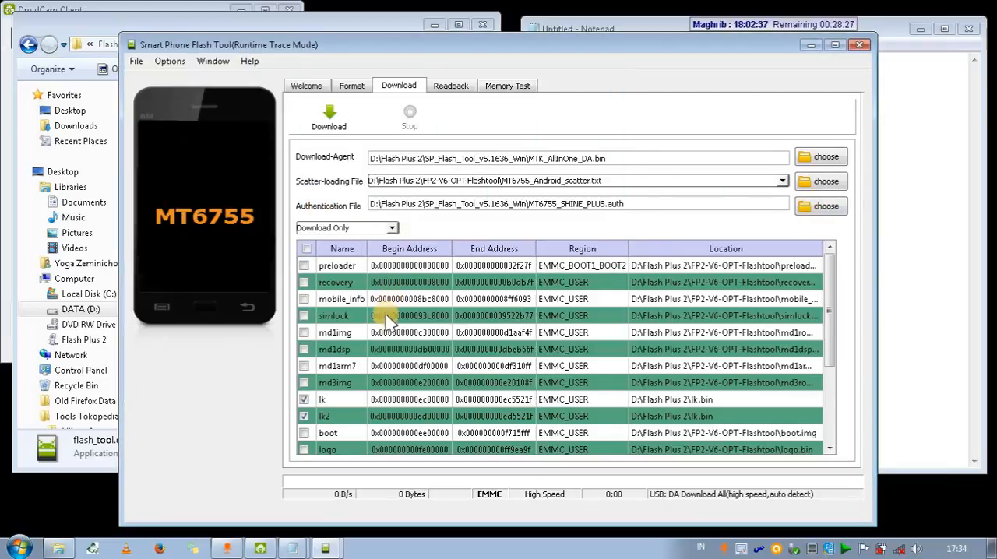
Start downloading the lk and lk2 images to the phone and monitor it in the DroidCam Video window.
{"action": "left_click", "coordinate": [324, 126]}
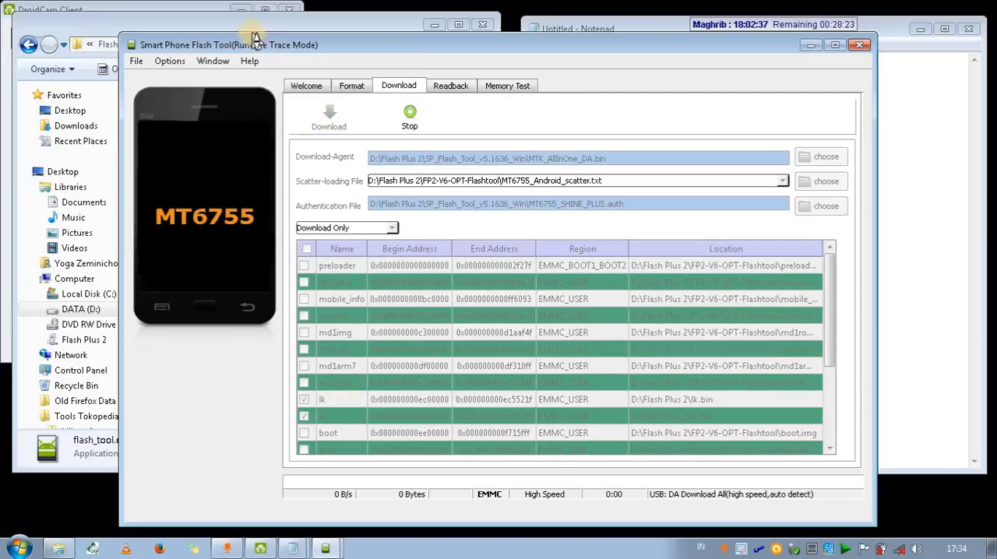
{"action": "left_click", "coordinate": [284, 23]}
{"action": "left_click", "coordinate": [433, 24]}
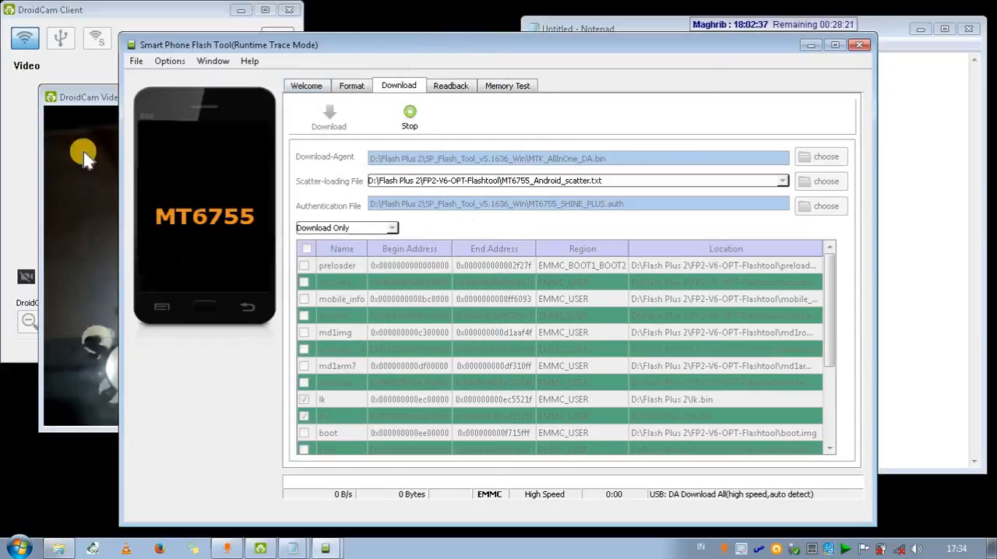
{"action": "left_click", "coordinate": [87, 108]}
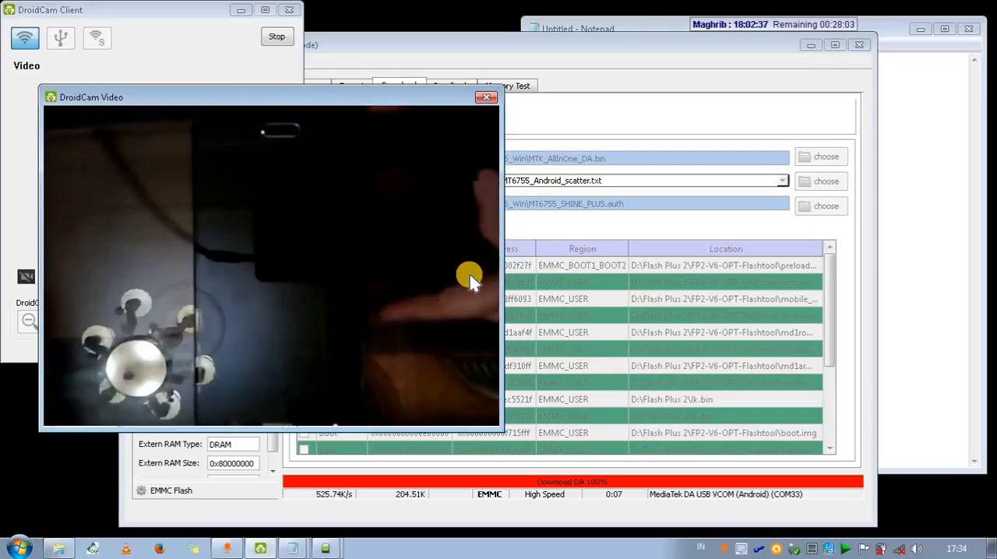
{"action": "left_click", "coordinate": [399, 513]}
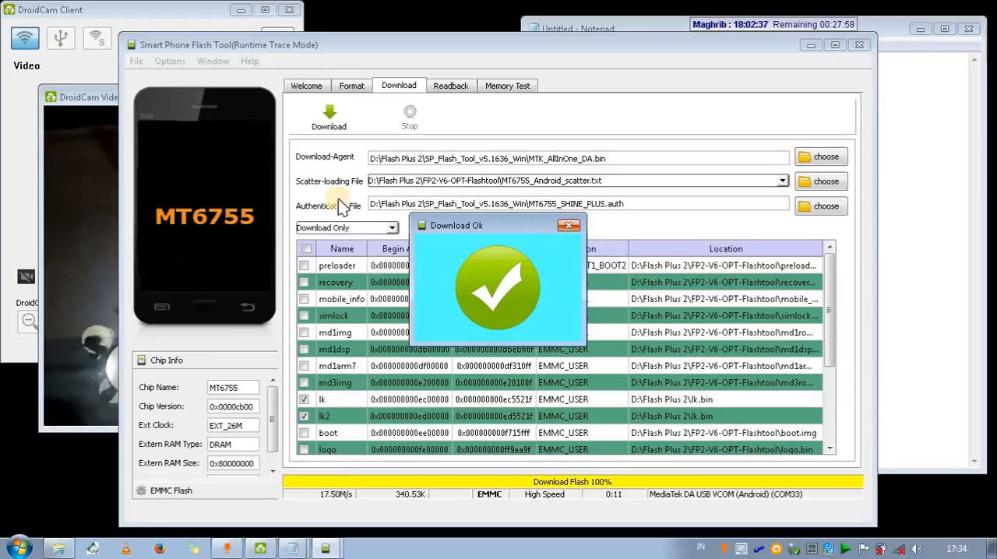
{"action": "left_click", "coordinate": [106, 98]}
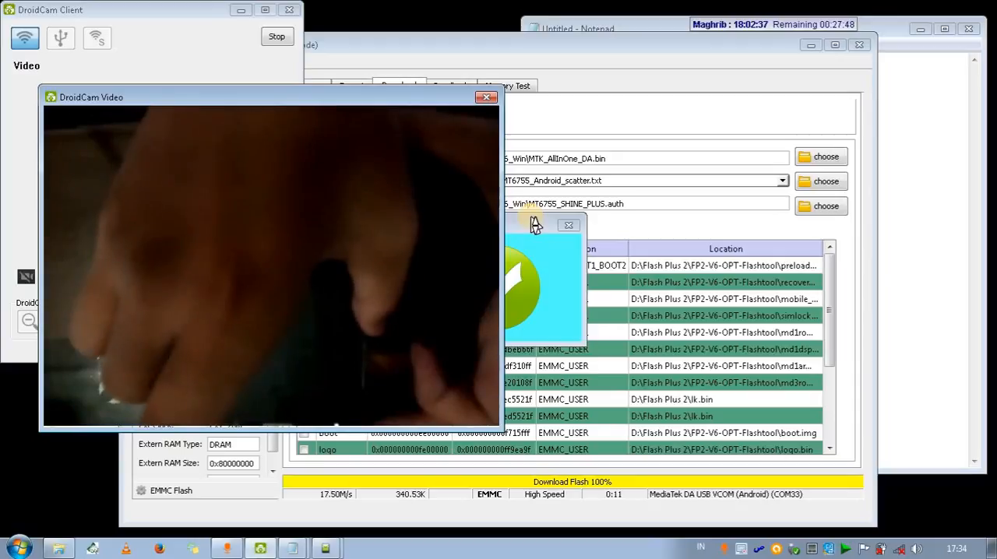
Replace the step heading in the large-text Notepad note with "2. Masuk mode fastboot bootloader" and minimize the note.
{"action": "mouse_move", "coordinate": [289, 544]}
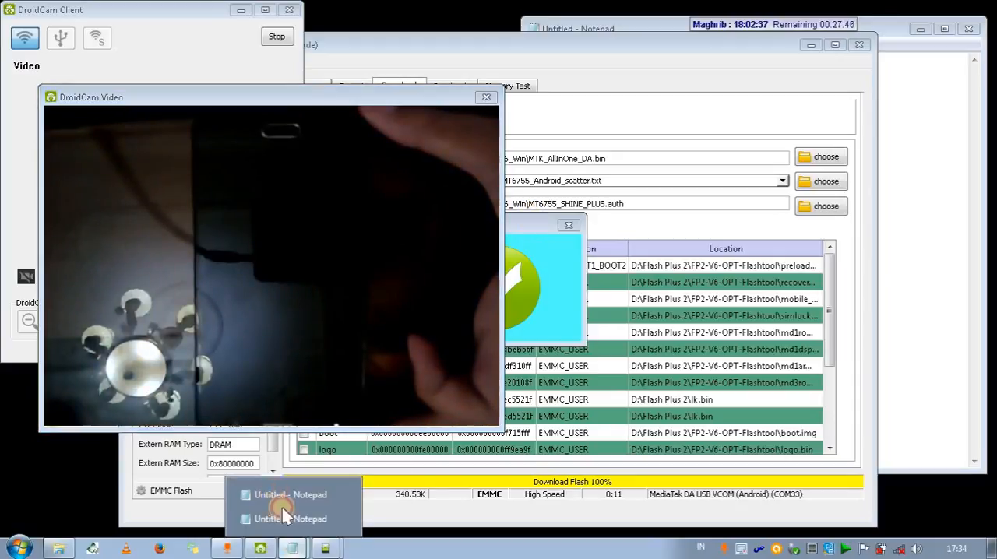
{"action": "left_click", "coordinate": [288, 519]}
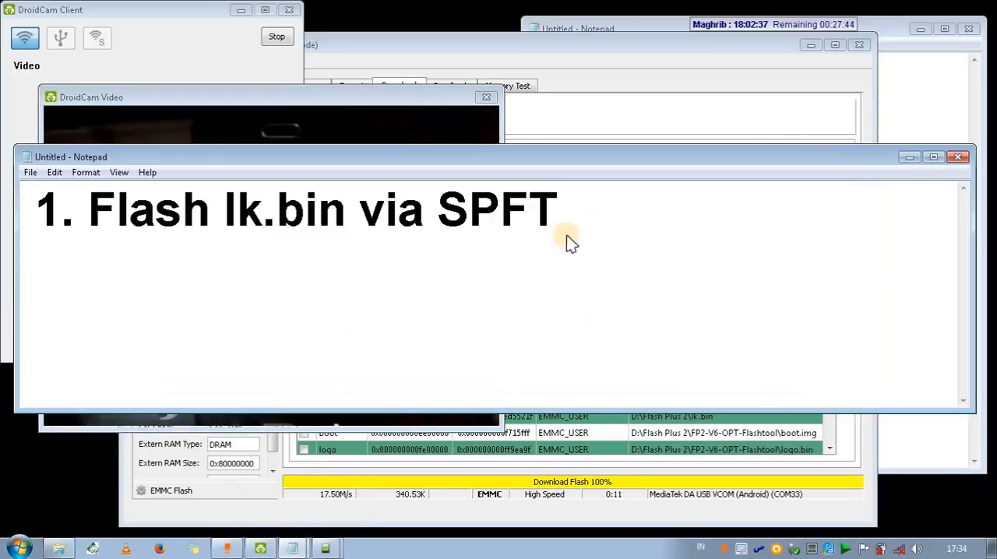
{"action": "key", "text": "ctrl+a"}
{"action": "type", "text": "2"}
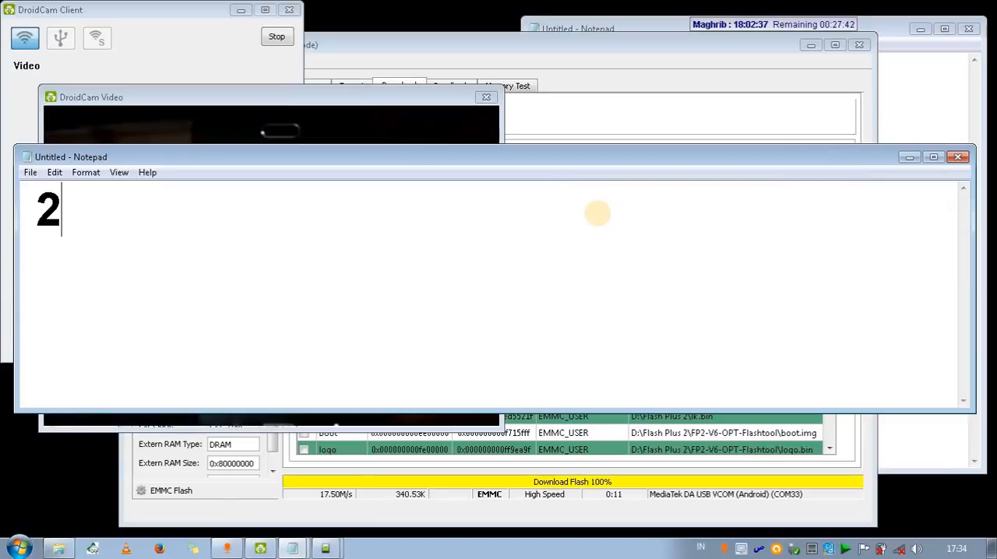
{"action": "type", "text": ". Masuk "}
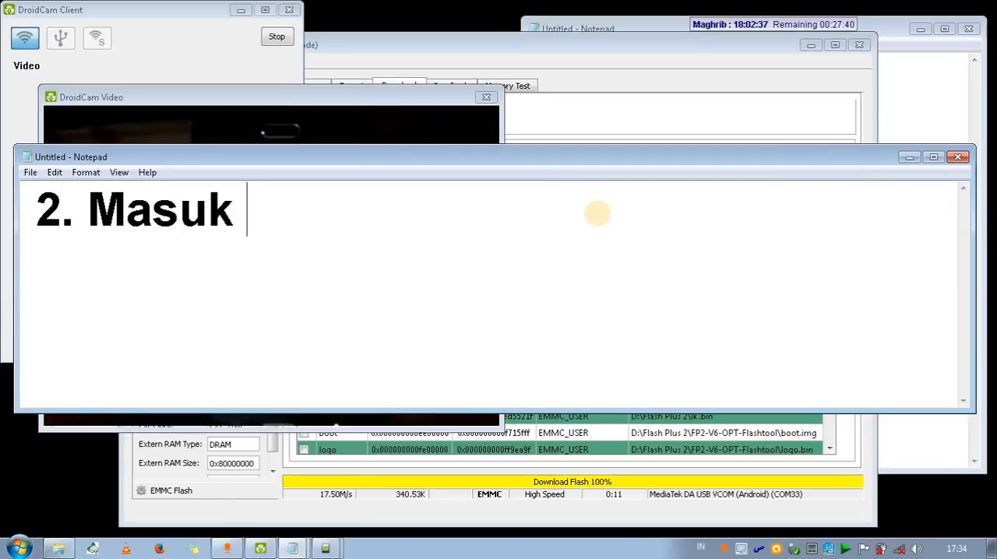
{"action": "type", "text": "mode fastbooy"}
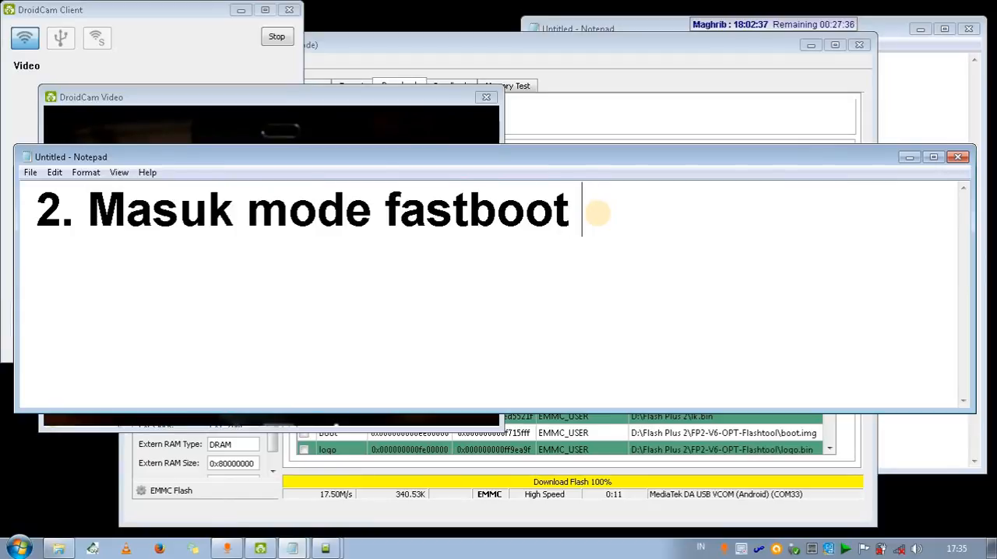
{"action": "type", "text": " bootloader"}
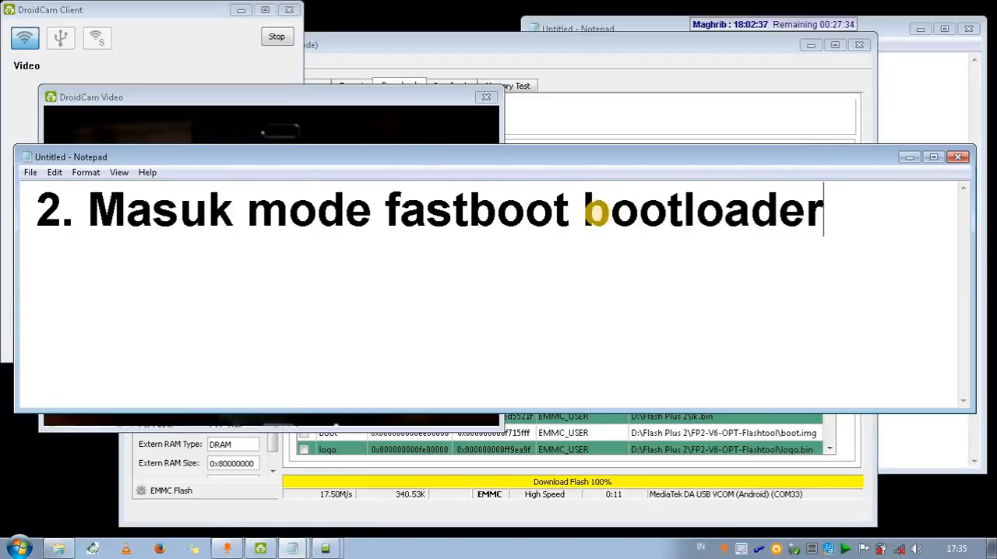
{"action": "left_click", "coordinate": [910, 157]}
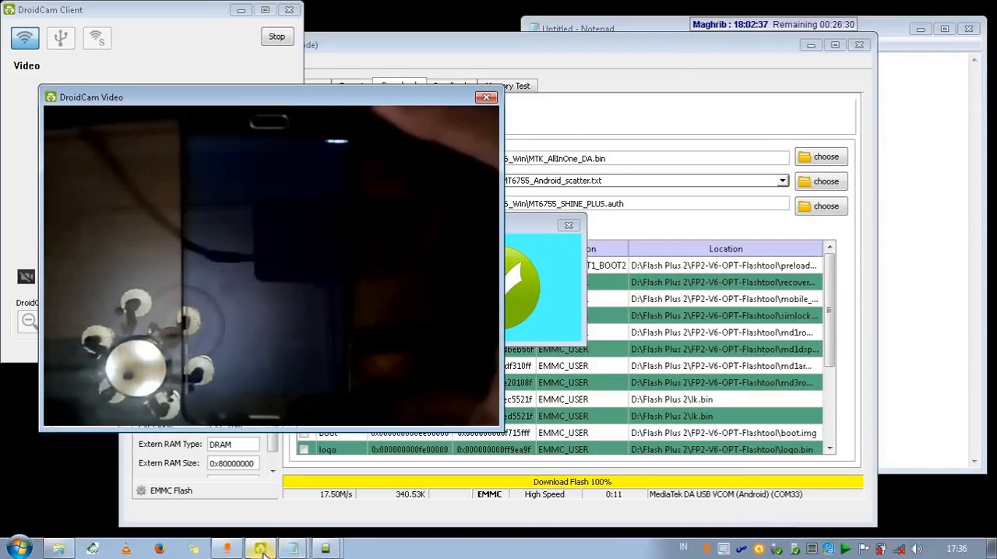
Replace the heading in the large-text Notepad note with "3. Buka Minimal ADB & Fastboot" and minimize the note.
{"action": "mouse_move", "coordinate": [252, 553]}
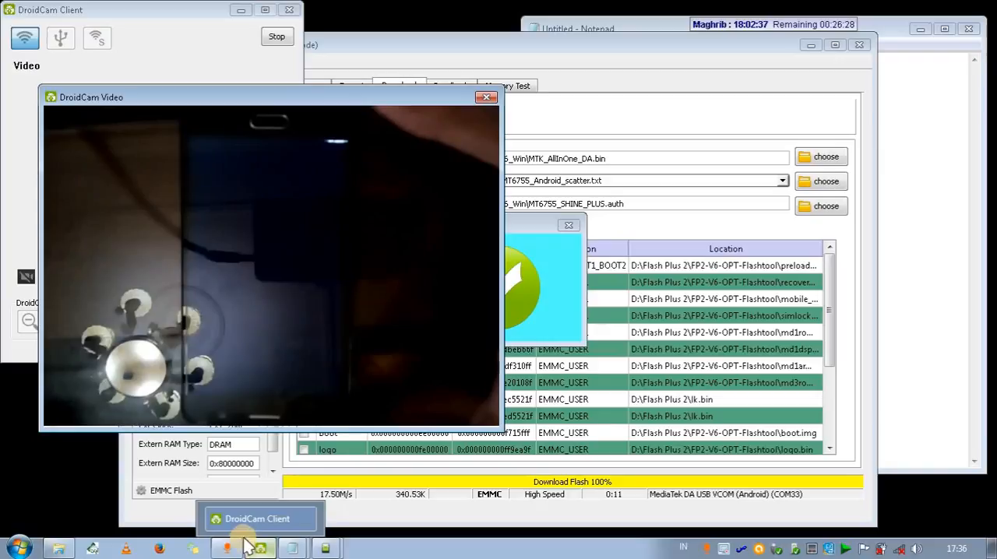
{"action": "mouse_move", "coordinate": [324, 552]}
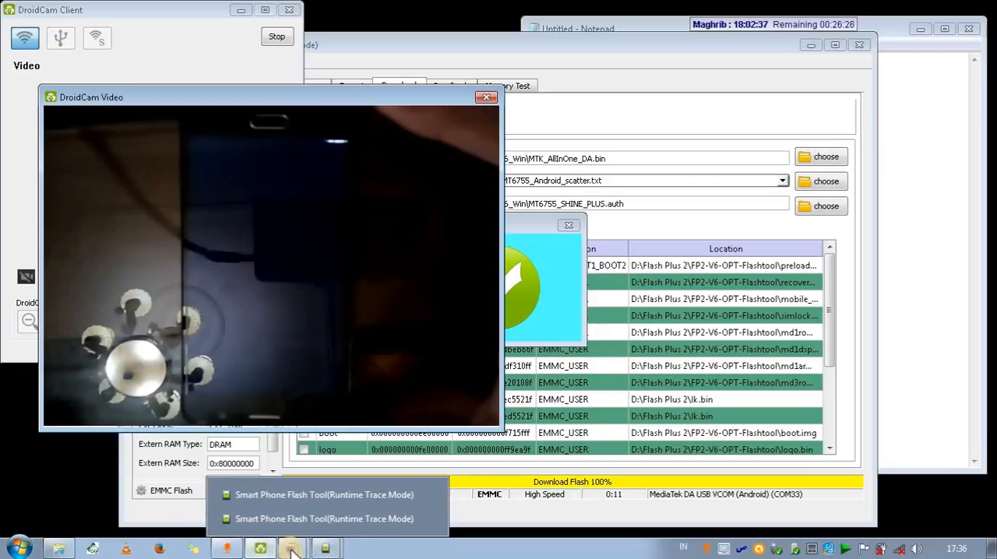
{"action": "mouse_move", "coordinate": [292, 552]}
{"action": "left_click", "coordinate": [284, 518]}
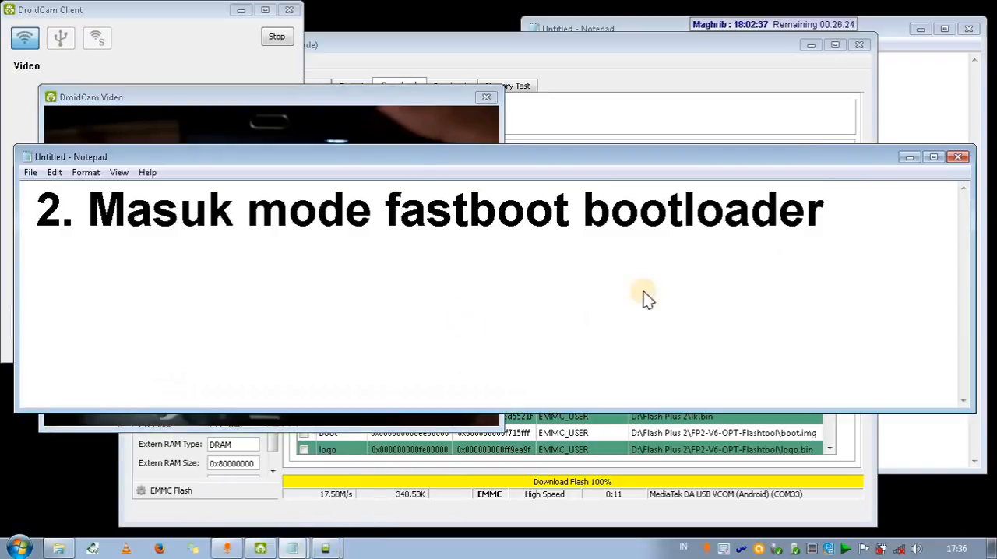
{"action": "left_click", "coordinate": [785, 269]}
{"action": "key", "text": "Right"}
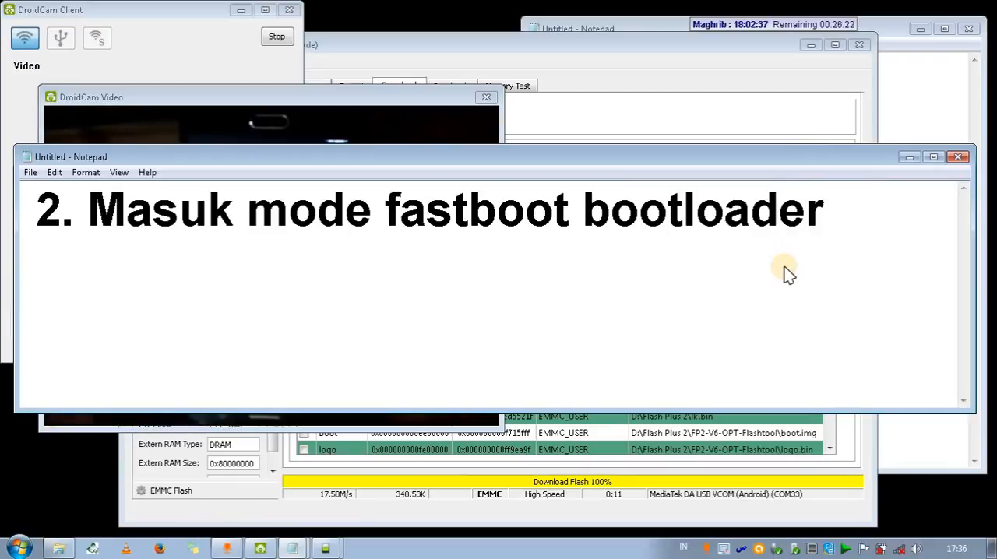
{"action": "key", "text": "shift+Left"}
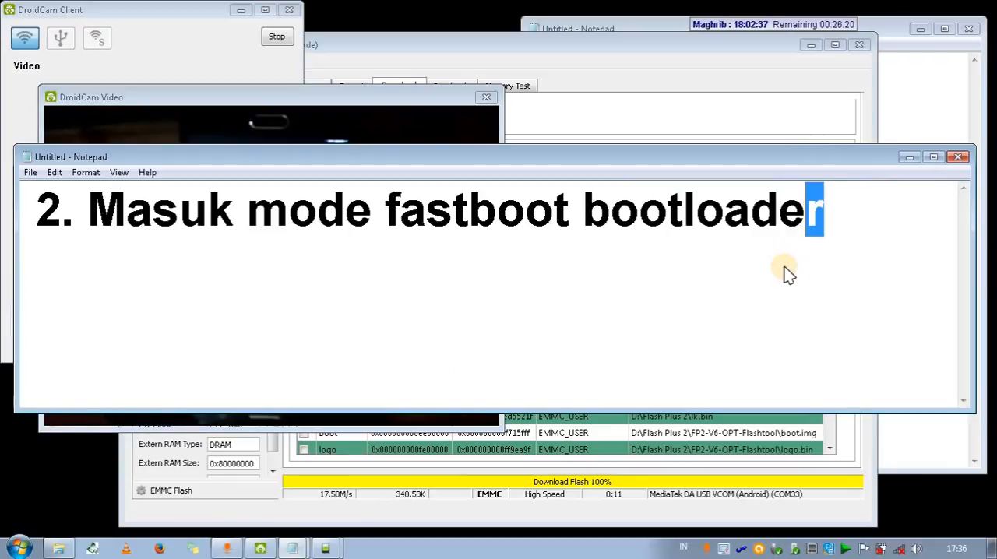
{"action": "key", "text": "shift+Left"}
{"action": "key", "text": "shift+Left"}
{"action": "key", "text": "shift+Left"}
{"action": "key", "text": "shift+Left"}
{"action": "key", "text": "shift+Left"}
{"action": "key", "text": "shift+Left"}
{"action": "key", "text": "shift+Left"}
{"action": "key", "text": "shift+Left"}
{"action": "key", "text": "shift+Left"}
{"action": "key", "text": "shift+Left"}
{"action": "key", "text": "shift+Left"}
{"action": "key", "text": "shift+Left"}
{"action": "key", "text": "shift+Left"}
{"action": "key", "text": "shift+Left"}
{"action": "key", "text": "shift+Left"}
{"action": "key", "text": "shift+Left"}
{"action": "key", "text": "shift+Left"}
{"action": "key", "text": "shift+Left"}
{"action": "key", "text": "shift+Left"}
{"action": "key", "text": "shift+Left"}
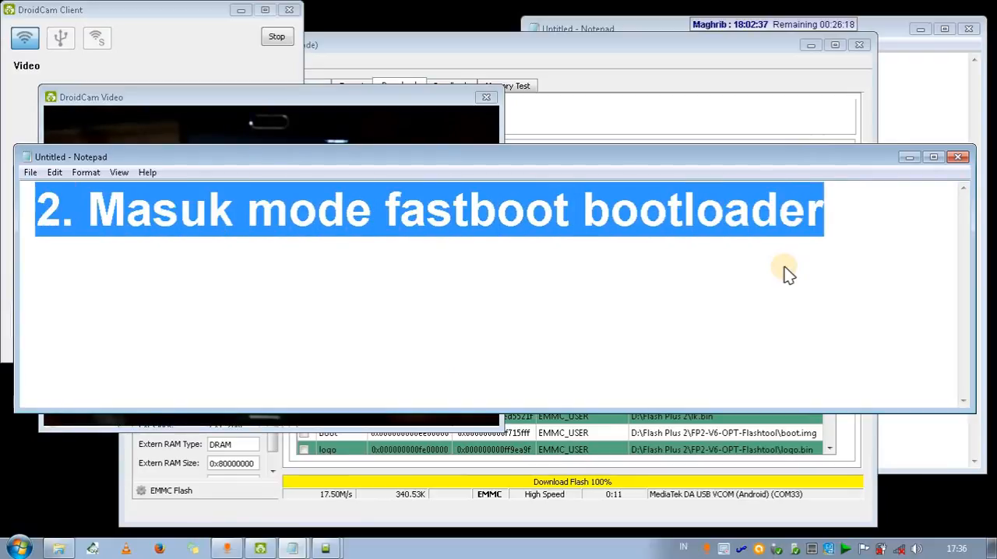
{"action": "type", "text": "3. Bu"}
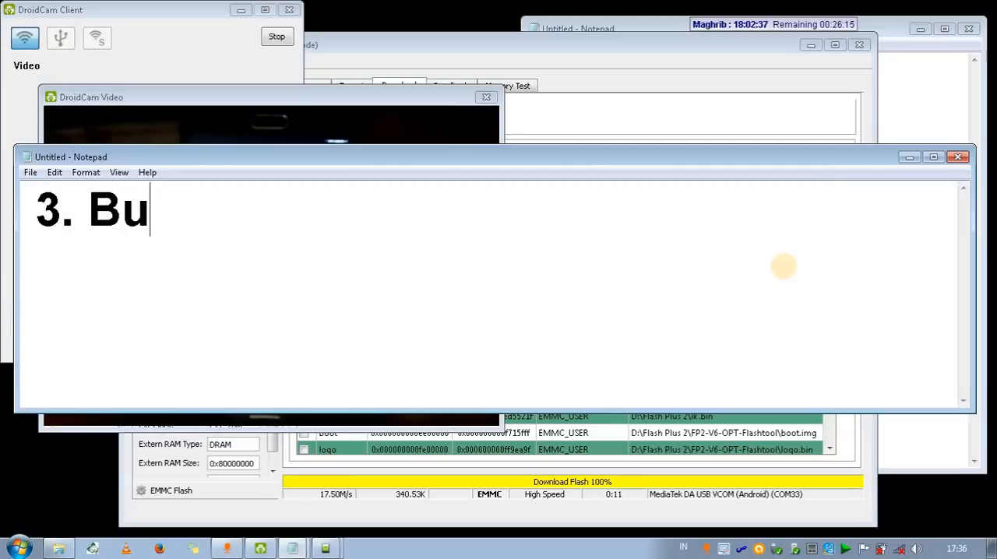
{"action": "type", "text": "ka Minim"}
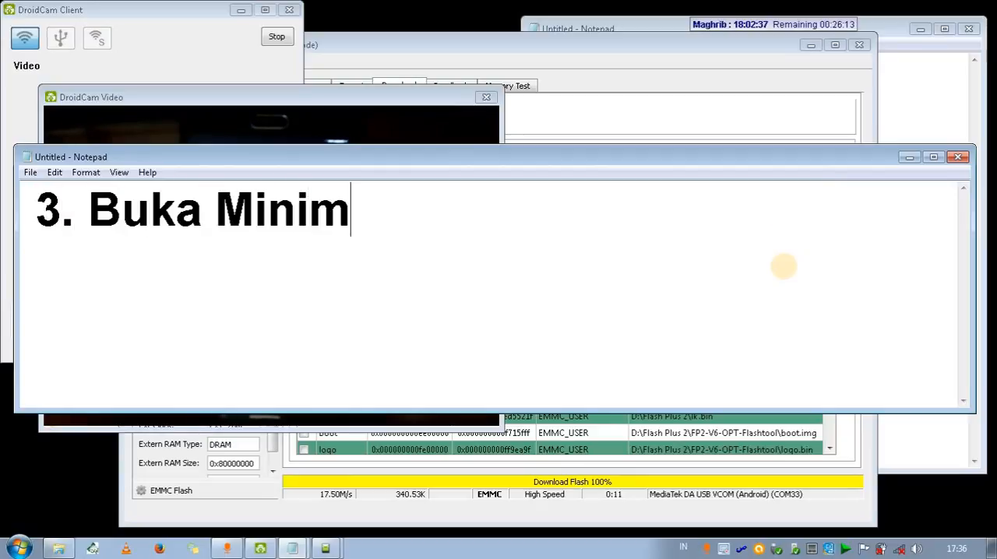
{"action": "type", "text": "al ADB & Fa"}
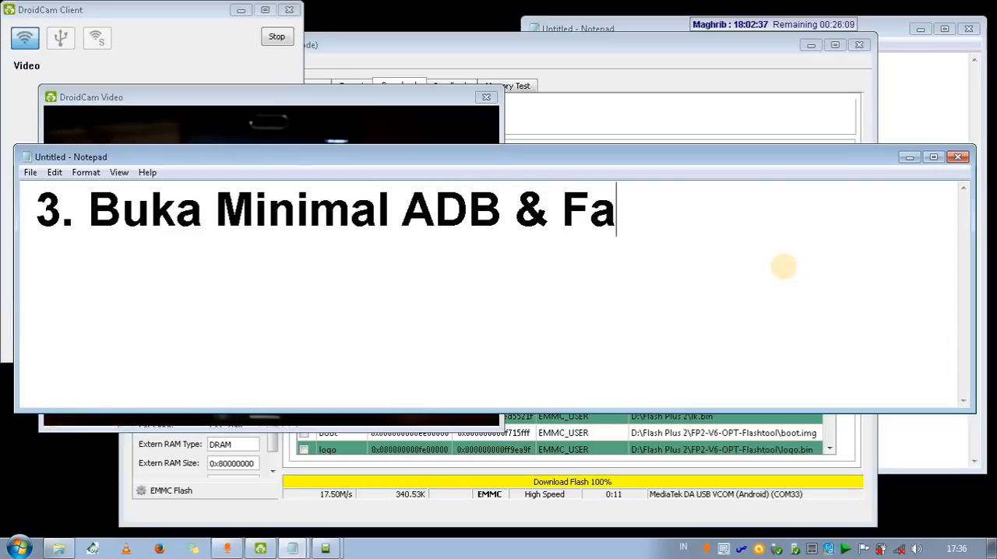
{"action": "type", "text": "stboo"}
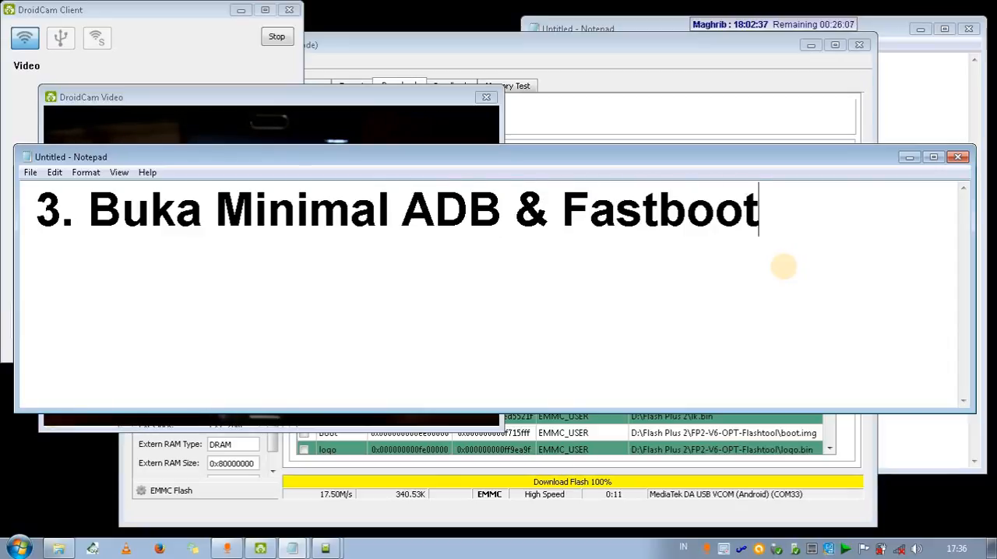
{"action": "type", "text": "t"}
{"action": "left_click", "coordinate": [909, 156]}
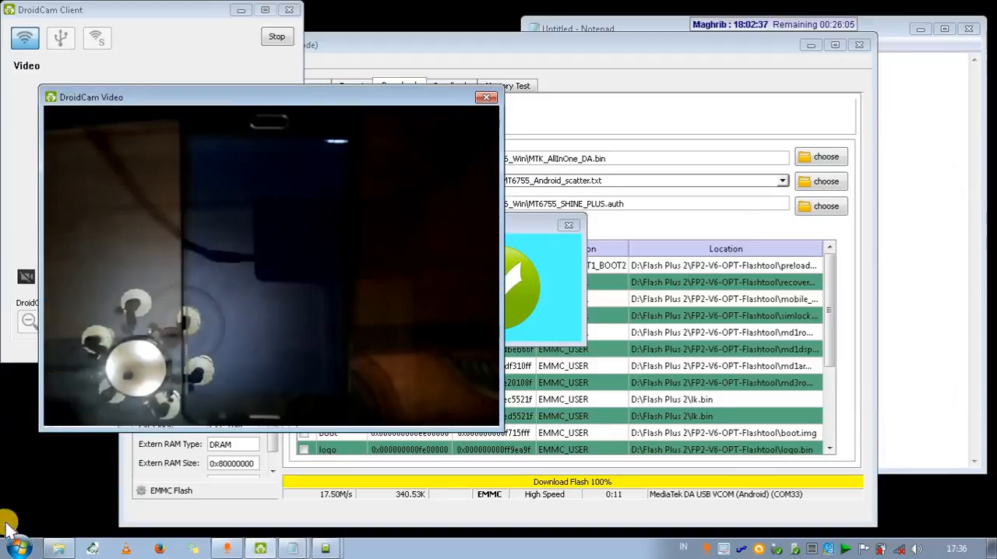
Open a command window in the D:\Flash Plus 2\Minimal ADB and Fastboot folder.
{"action": "left_click", "coordinate": [56, 550]}
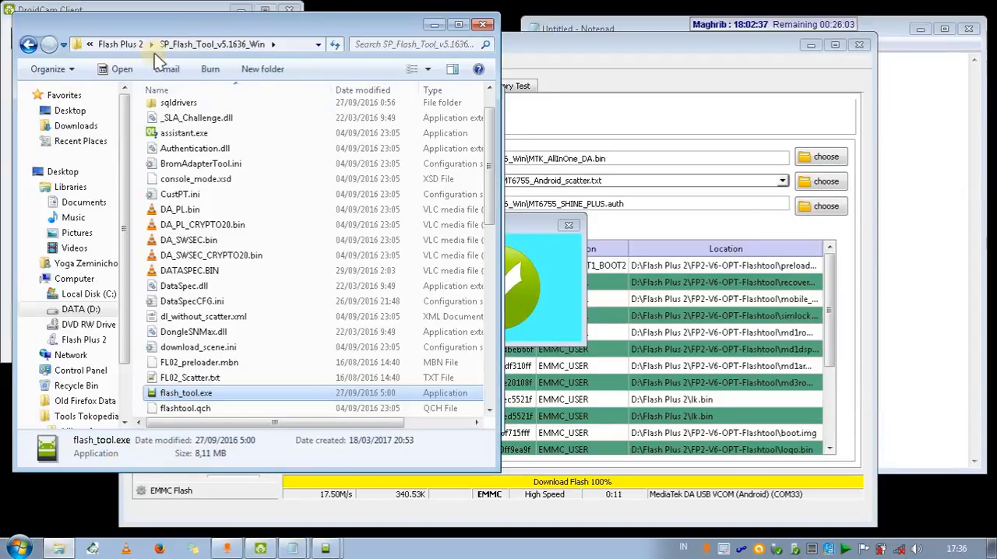
{"action": "left_click", "coordinate": [120, 44]}
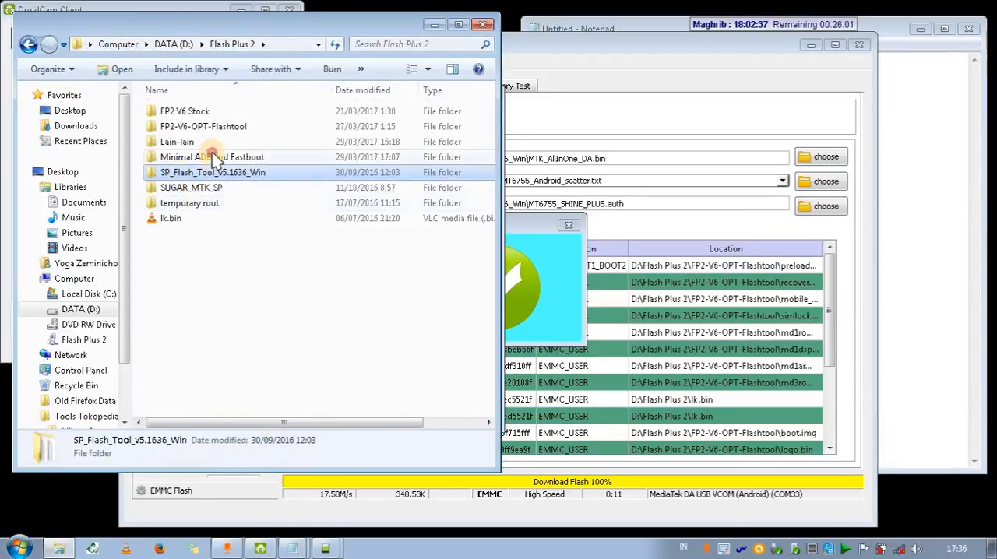
{"action": "double_click", "coordinate": [194, 156]}
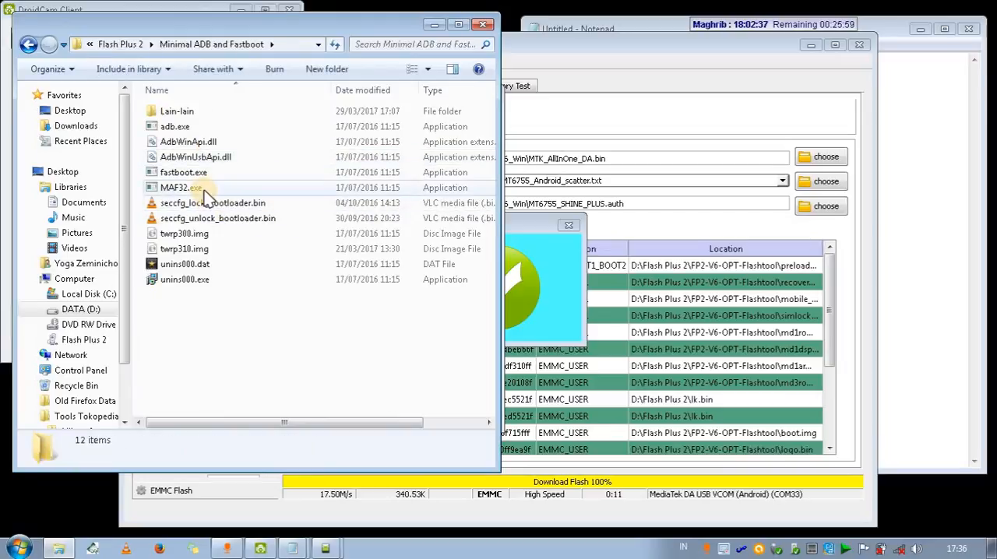
{"action": "right_click", "coordinate": [209, 315], "text": "shift"}
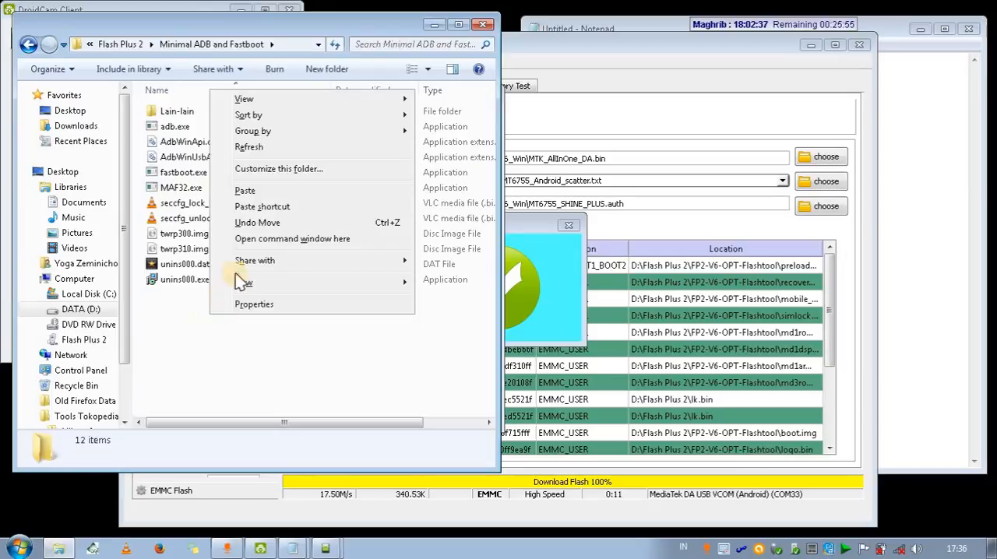
{"action": "left_click", "coordinate": [257, 239]}
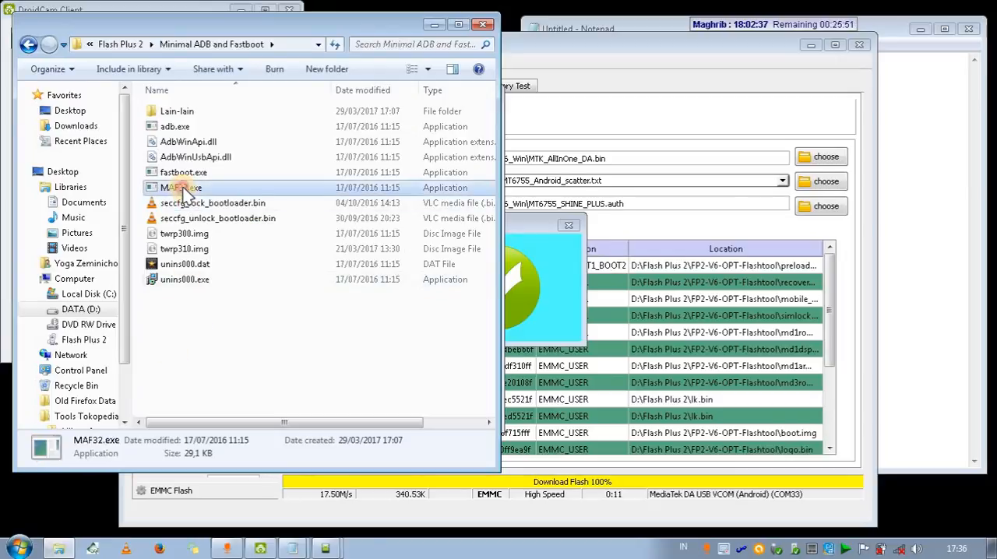
{"action": "left_click", "coordinate": [384, 335]}
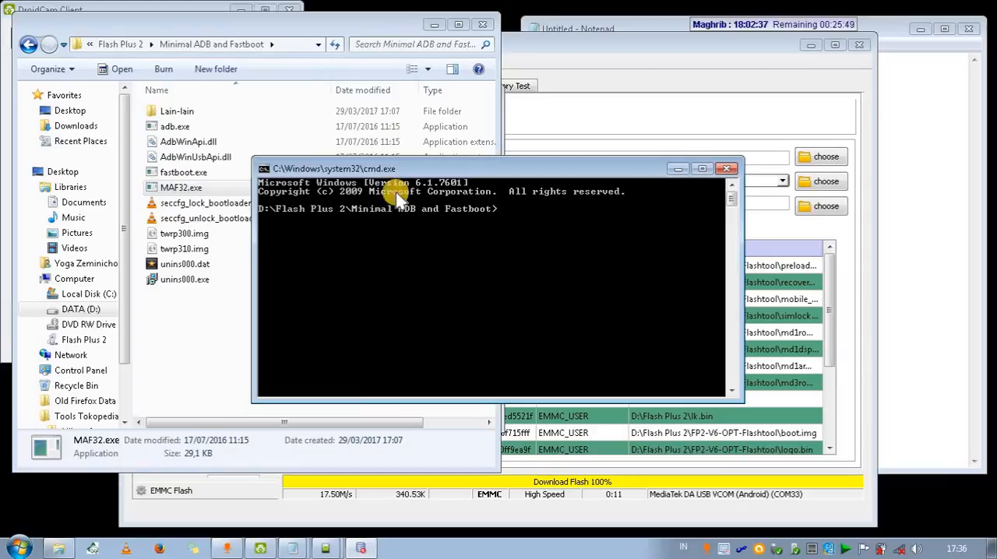
Minimize the file explorer and place the command window beside the DroidCam Video window.
{"action": "left_click", "coordinate": [434, 25]}
{"action": "left_click", "coordinate": [450, 172]}
{"action": "left_click_drag", "start_coordinate": [450, 171], "coordinate": [694, 232]}
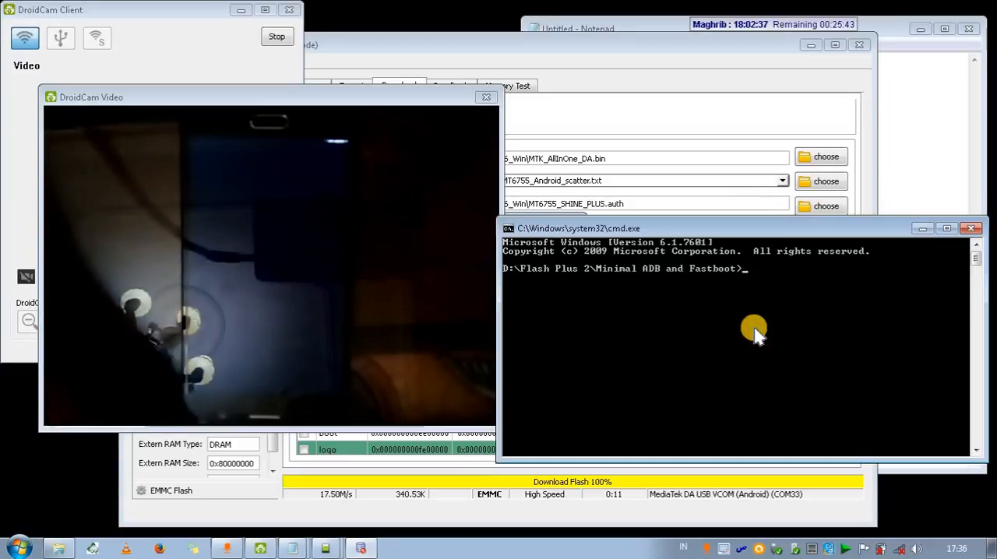
Run "fastboot devices" in the command window to check the phone's fastboot connection.
{"action": "type", "text": "fastboot"}
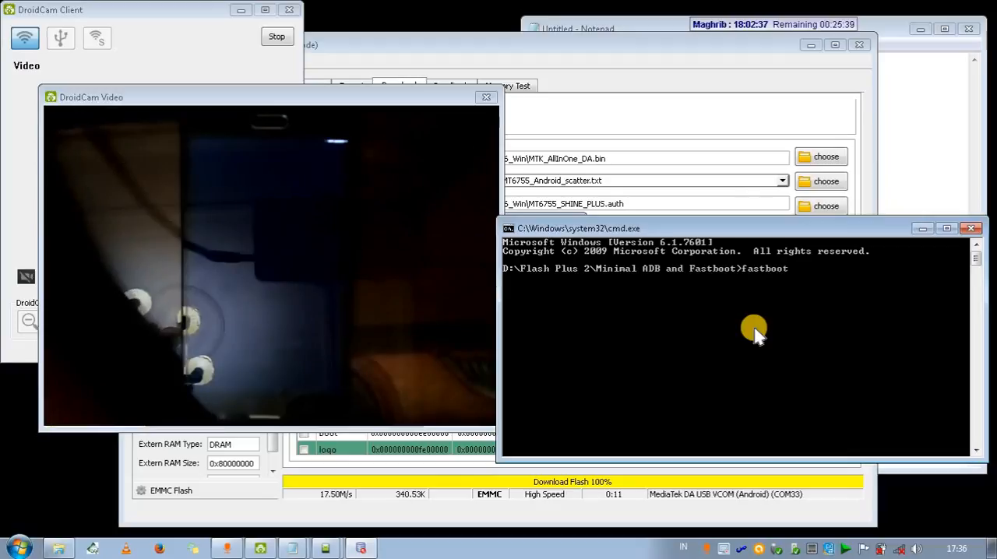
{"action": "type", "text": " devices"}
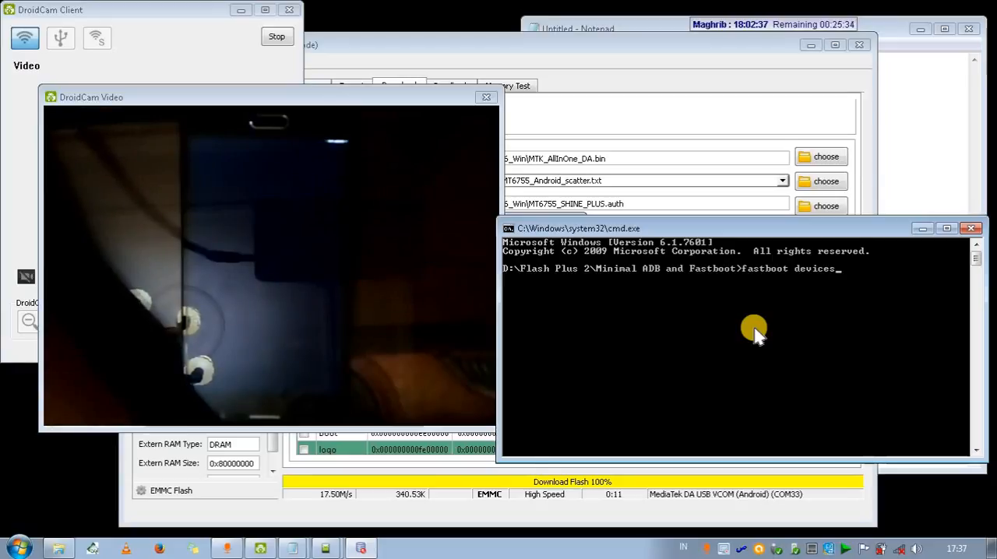
{"action": "key", "text": "Return"}
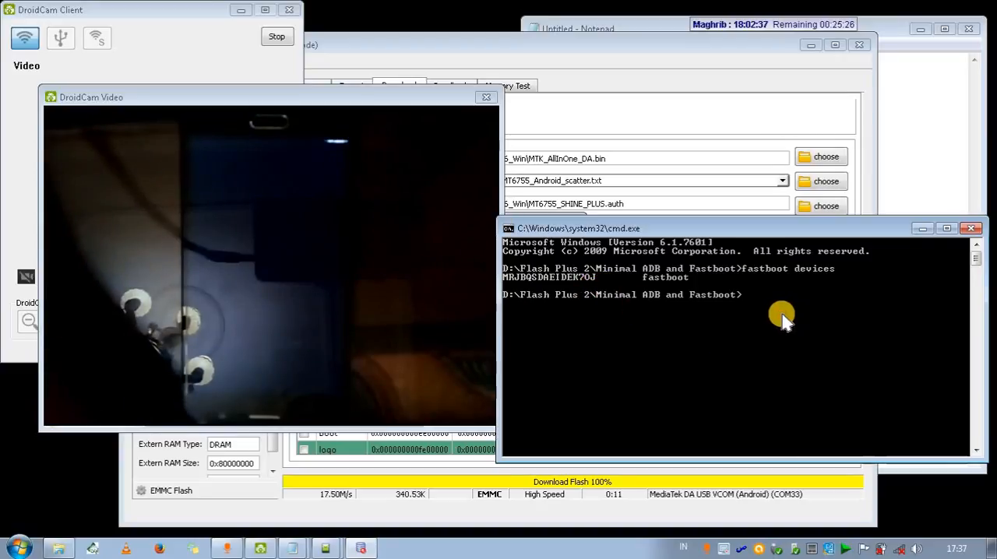
Run "fastboot oem unlock" in the command window to unlock the phone's bootloader.
{"action": "type", "text": "astboot "}
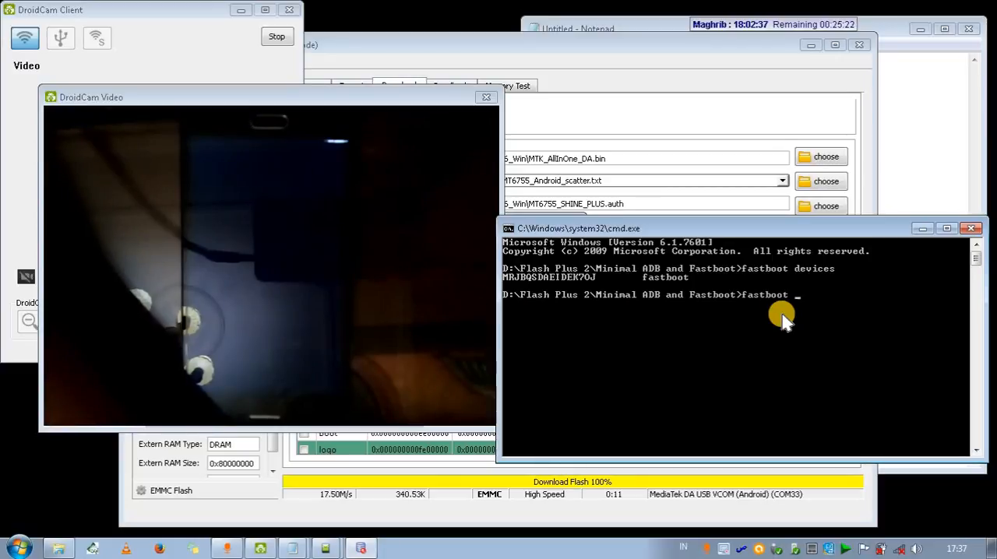
{"action": "type", "text": "oem unlock"}
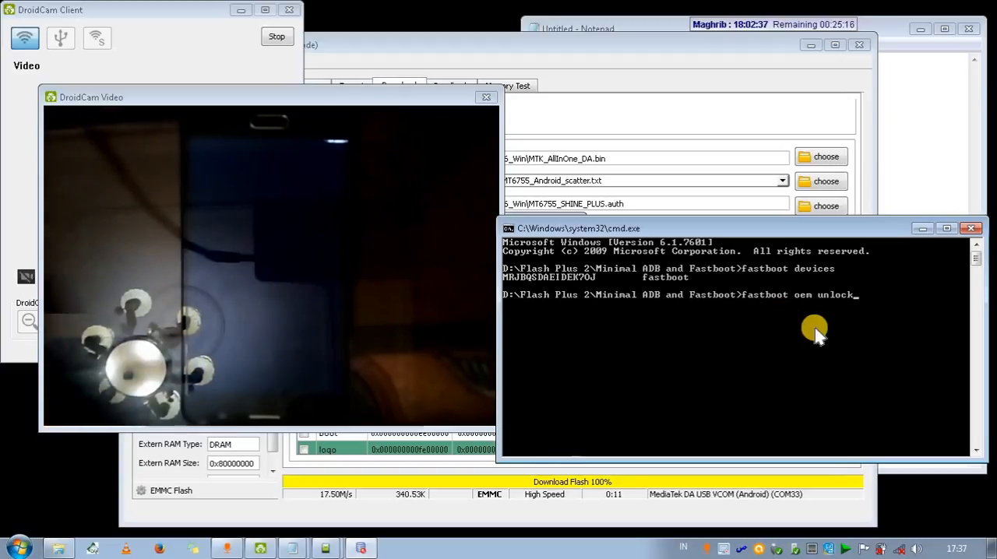
{"action": "key", "text": "Return"}
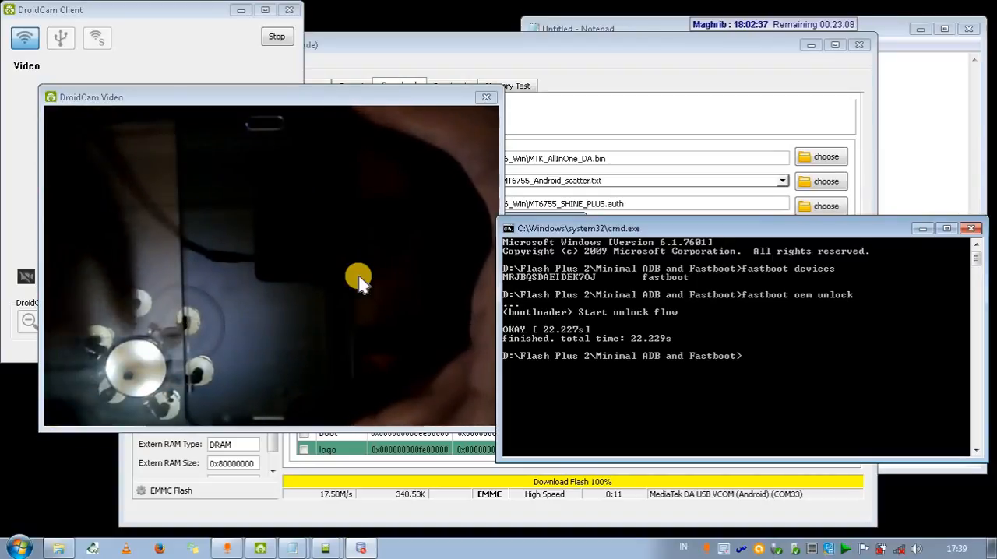
Switch from the DroidCam Video window to Smart Phone Flash Tool and dismiss the Download Ok dialog.
{"action": "left_click", "coordinate": [358, 282]}
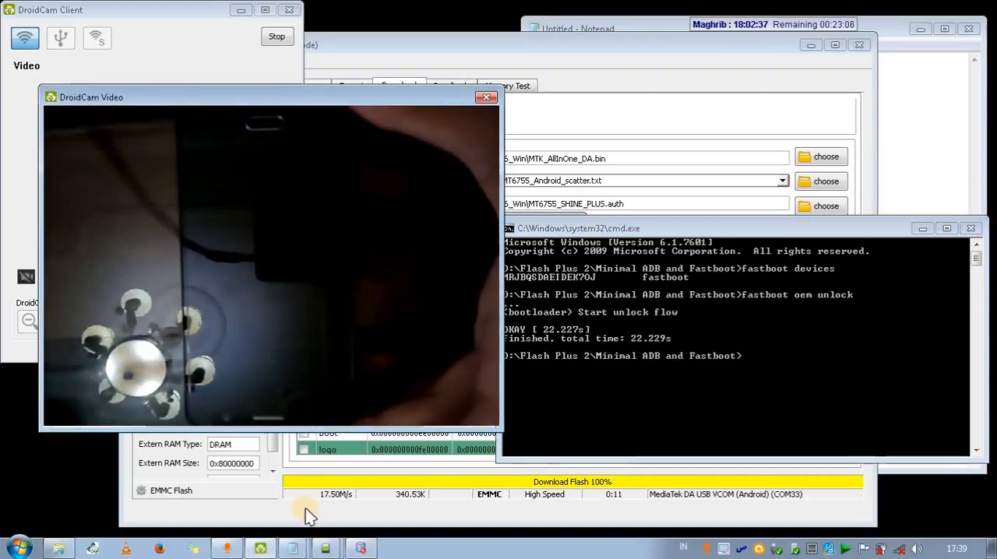
{"action": "left_click", "coordinate": [324, 548]}
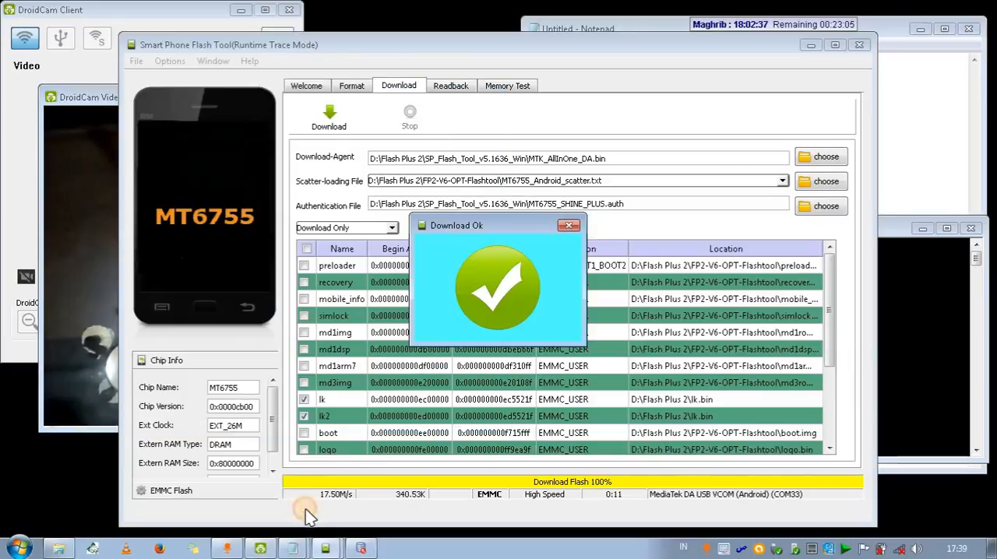
{"action": "left_click", "coordinate": [571, 226]}
Replace the heading in the large-text Notepad note with "4. Flash ROM V6 Opt via SPFT".
{"action": "left_click", "coordinate": [292, 548]}
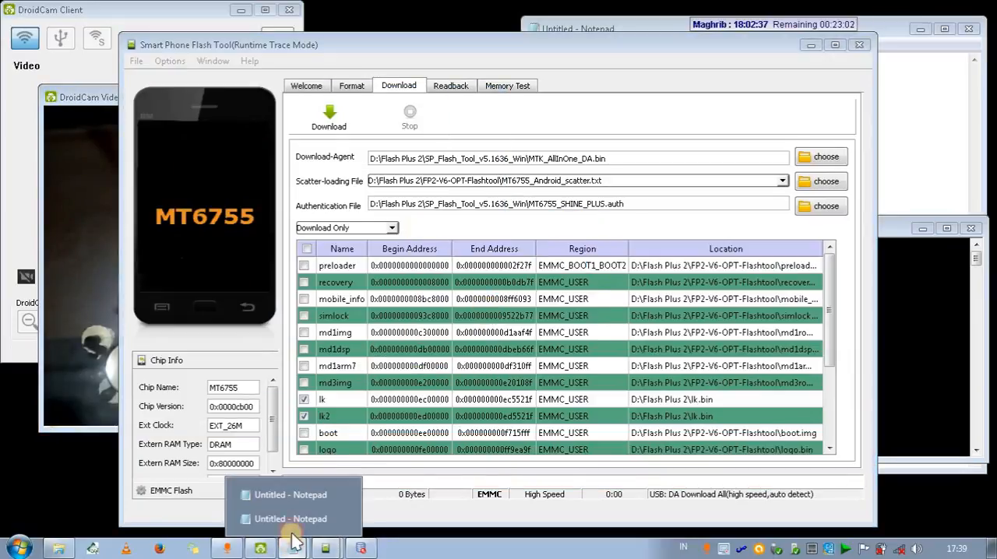
{"action": "left_click", "coordinate": [270, 518]}
{"action": "key", "text": "ctrl+a"}
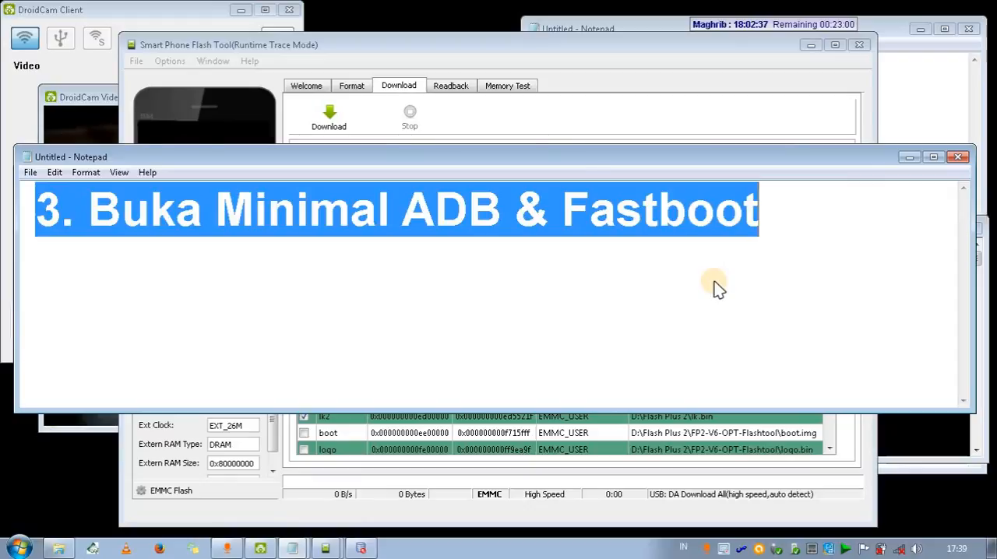
{"action": "type", "text": "4. I"}
{"action": "key", "text": "BackSpace"}
{"action": "type", "text": "F"}
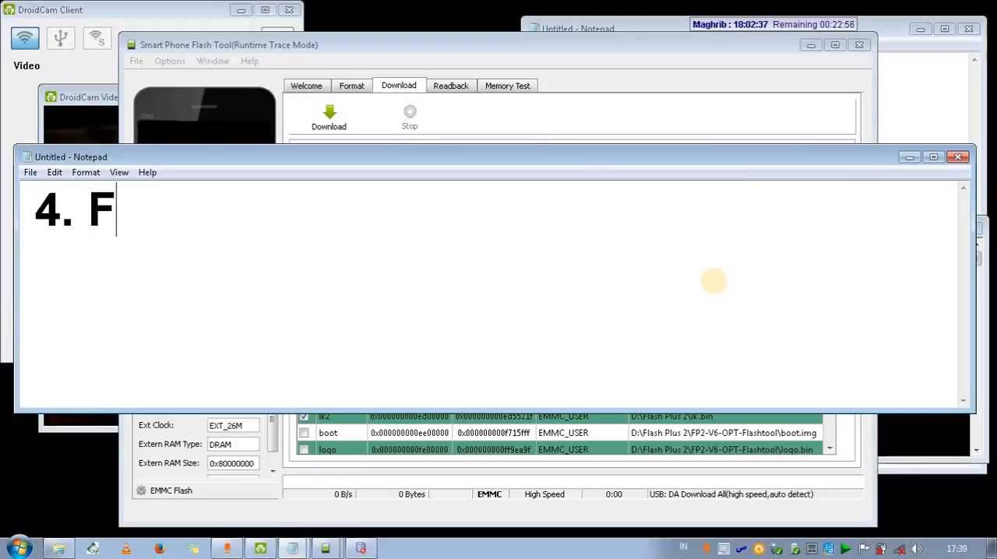
{"action": "type", "text": "lash ROM "}
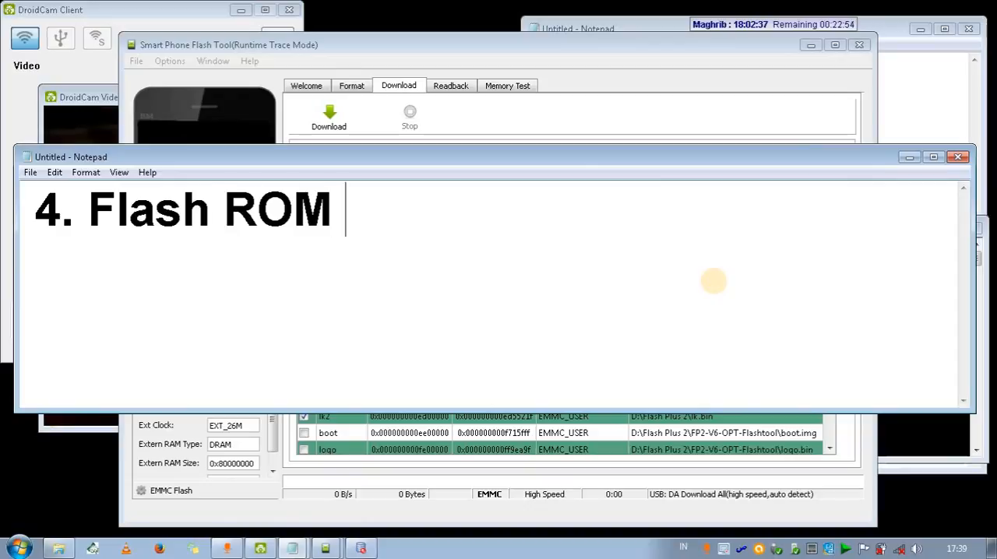
{"action": "type", "text": "V6"}
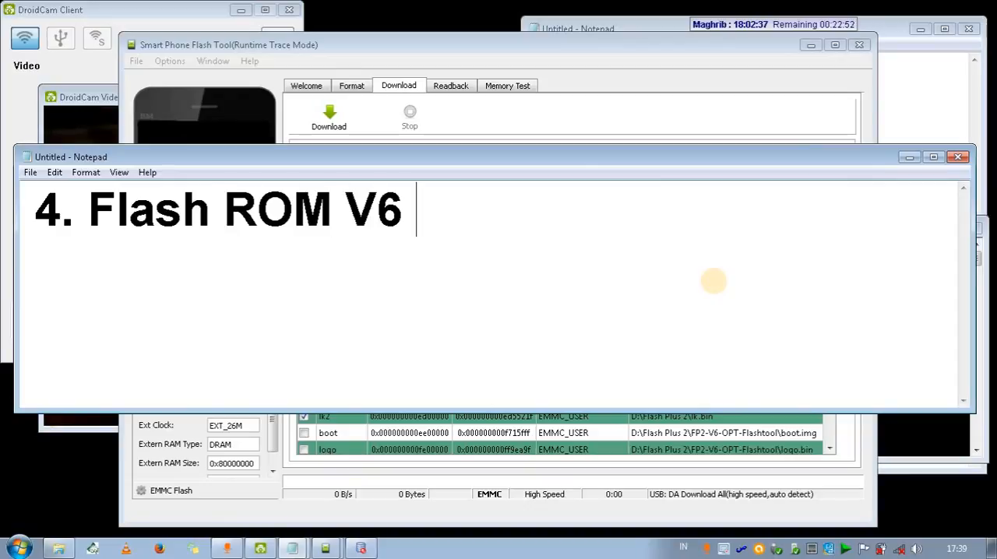
{"action": "type", "text": " Opt S"}
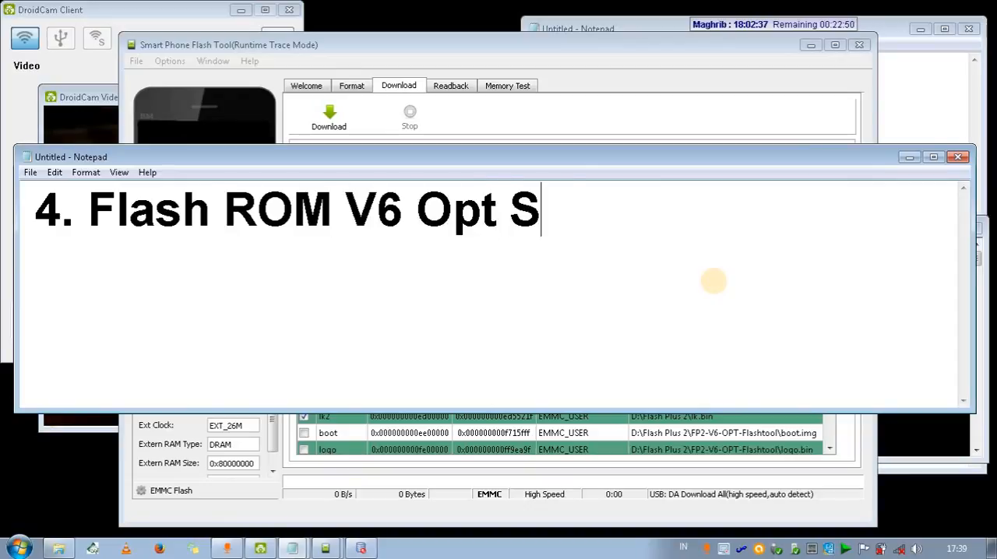
{"action": "key", "text": "BackSpace"}
{"action": "type", "text": "via SPFT"}
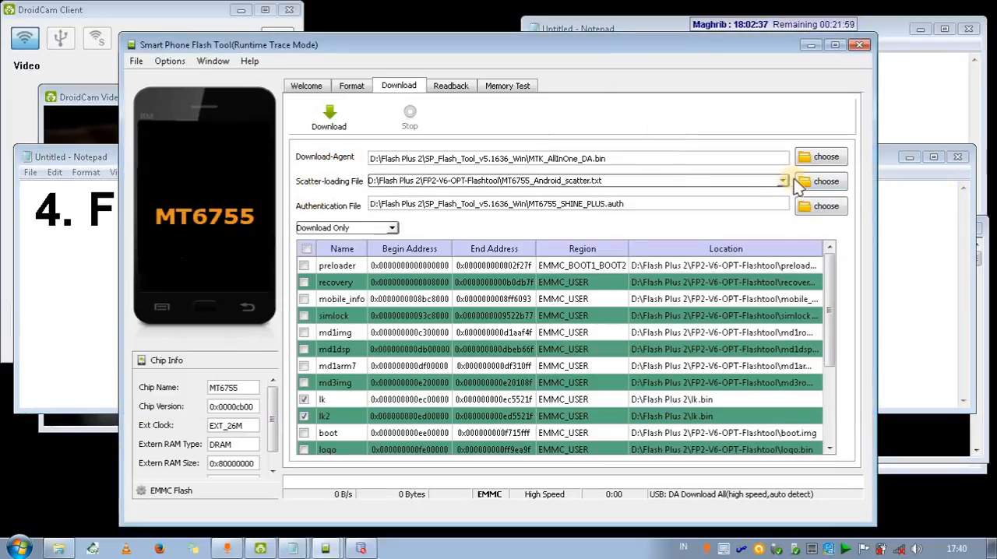
Reload the scatter file MT6755_Android_scatter.txt from the FP2-V6-OPT-Flashtool folder in Flash Plus 2.
{"action": "left_click", "coordinate": [825, 182]}
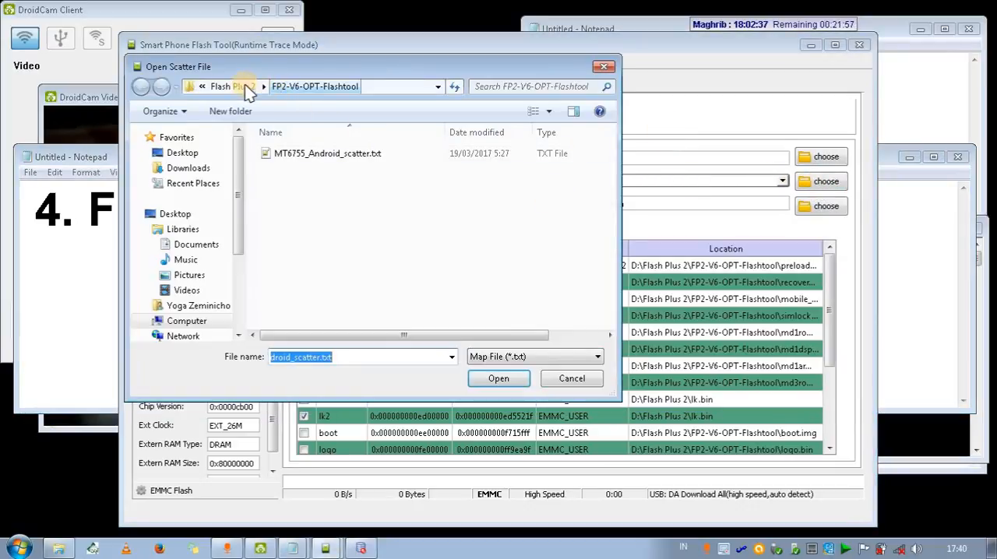
{"action": "left_click", "coordinate": [305, 92]}
{"action": "left_click", "coordinate": [243, 89]}
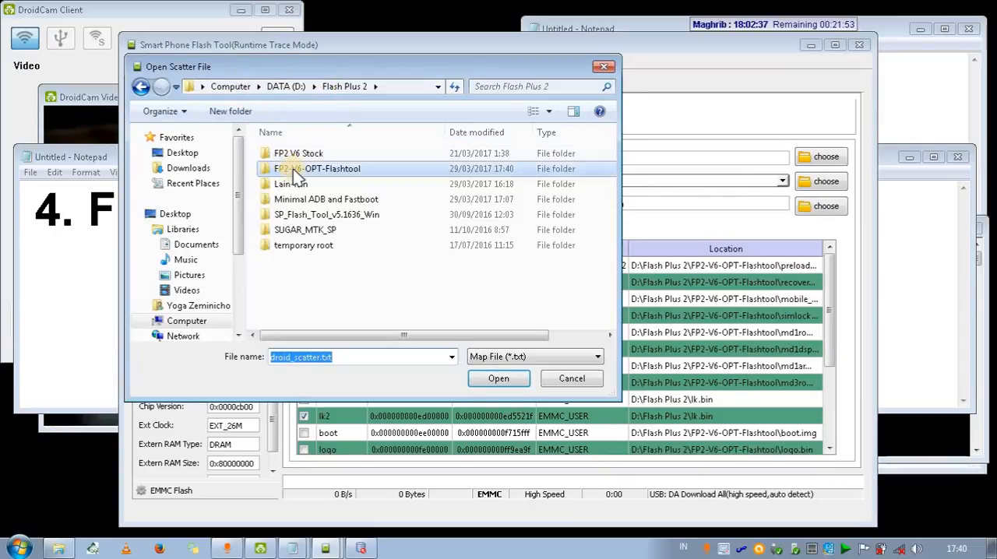
{"action": "double_click", "coordinate": [291, 169]}
{"action": "double_click", "coordinate": [324, 155]}
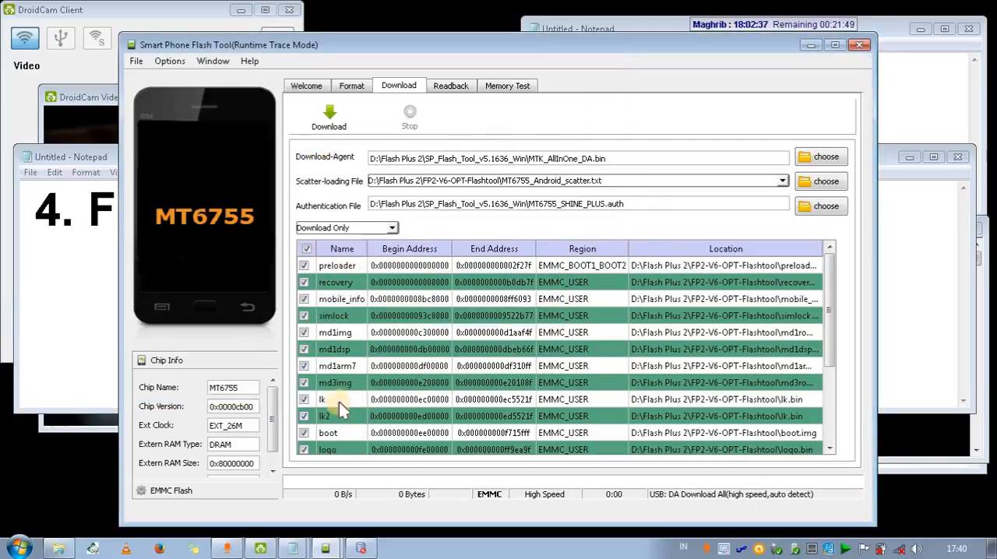
Set the file location of both the lk and lk2 partitions to lk.bin in the Flash Plus 2 folder.
{"action": "scroll", "coordinate": [343, 422], "scroll_direction": "down", "scroll_amount": 2}
{"action": "scroll", "coordinate": [343, 423], "scroll_direction": "up", "scroll_amount": 2}
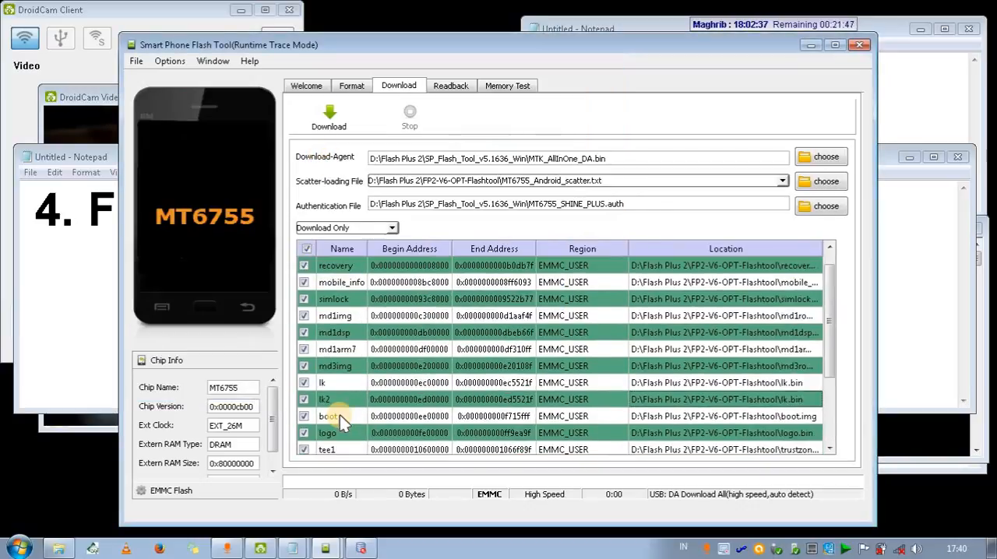
{"action": "left_click", "coordinate": [304, 400]}
{"action": "double_click", "coordinate": [659, 382]}
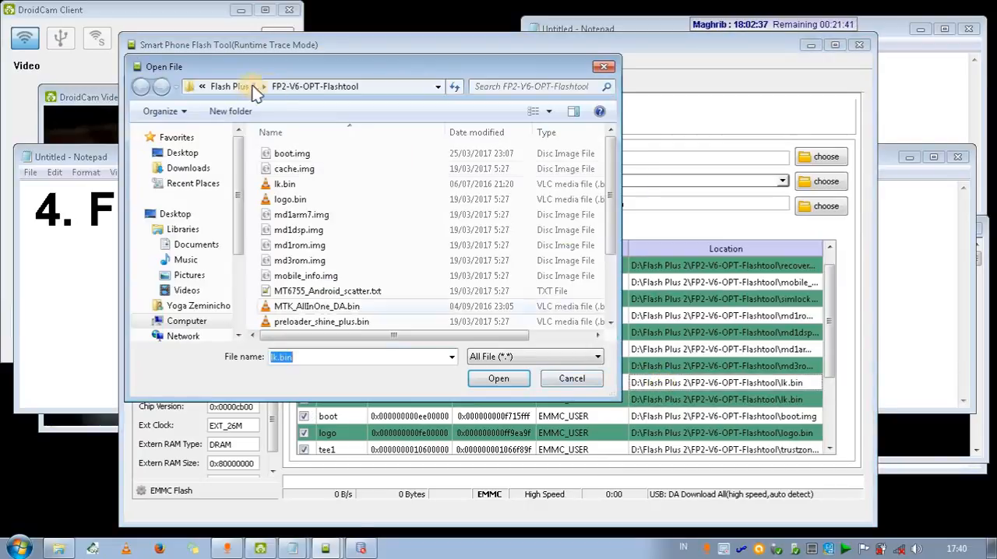
{"action": "left_click", "coordinate": [226, 87]}
{"action": "double_click", "coordinate": [303, 261]}
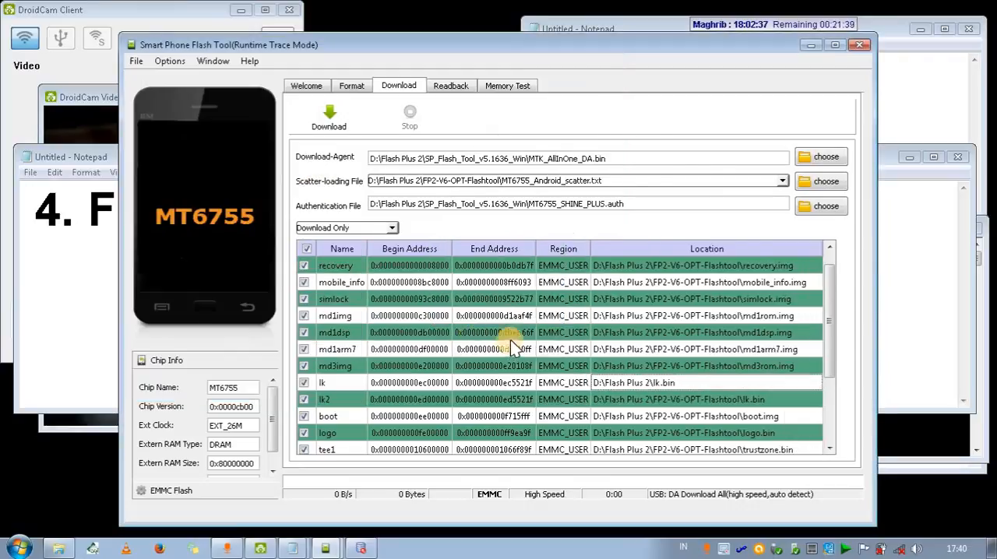
{"action": "double_click", "coordinate": [653, 401]}
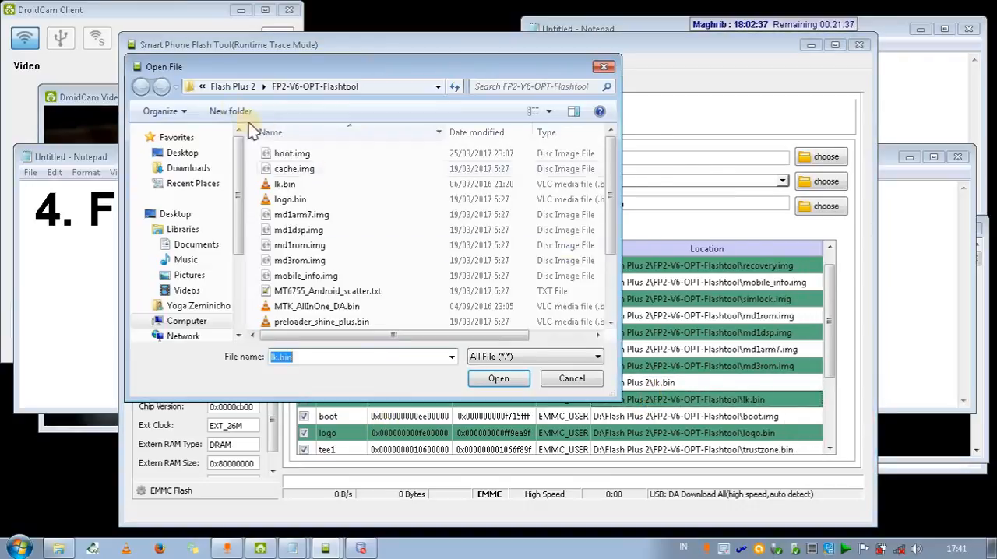
{"action": "left_click", "coordinate": [238, 86]}
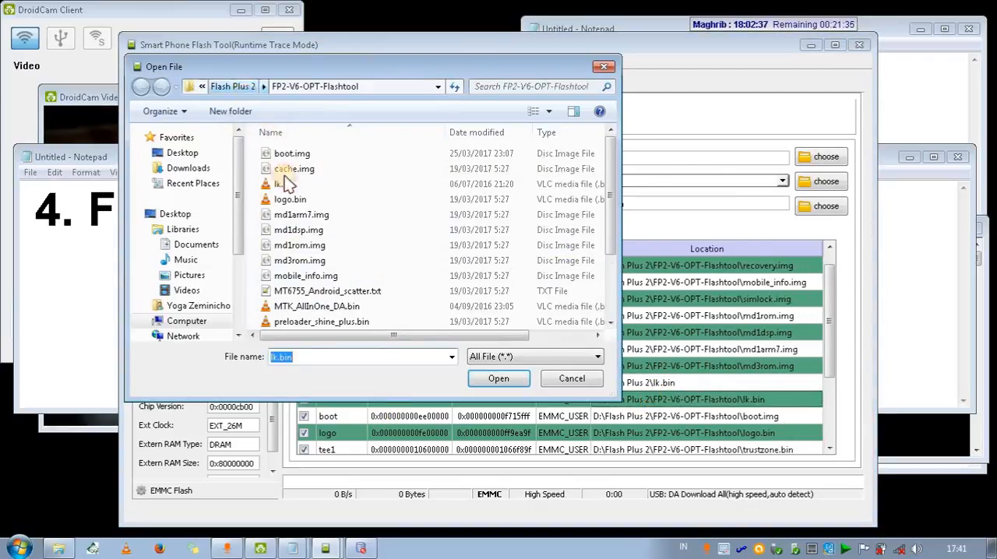
{"action": "left_click", "coordinate": [308, 262]}
{"action": "double_click", "coordinate": [310, 263]}
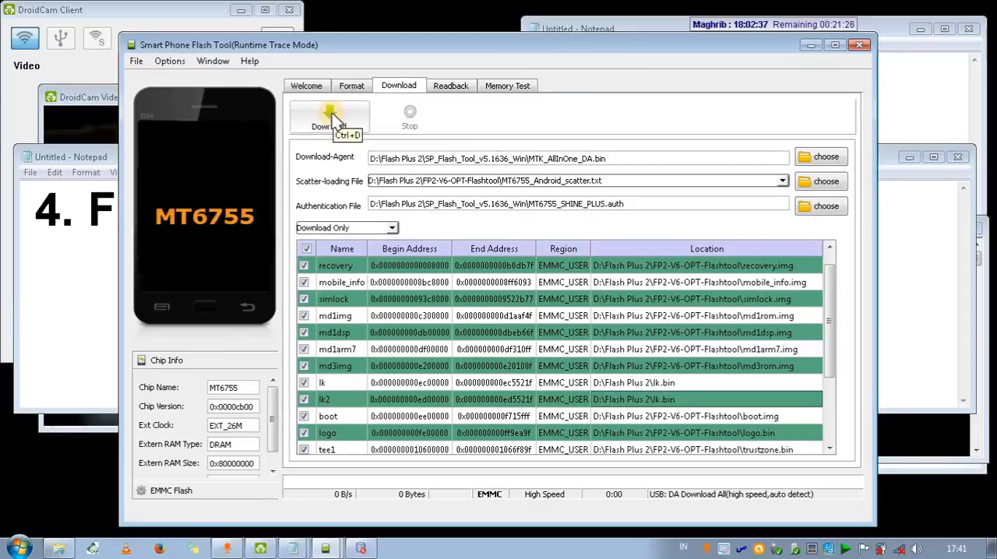
Check the phone in the DroidCam Video window, return to Smart Phone Flash Tool and start the ROM download.
{"action": "left_click", "coordinate": [101, 103]}
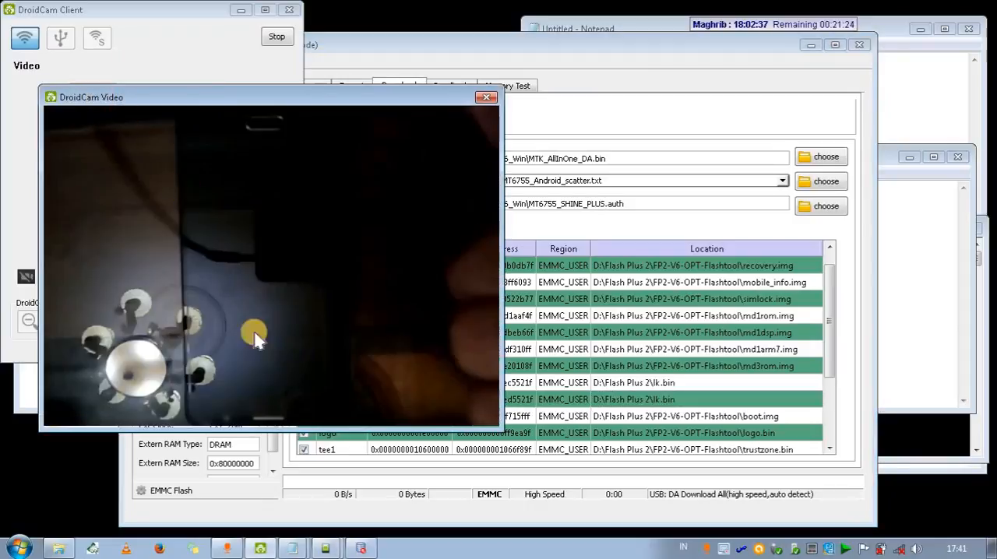
{"action": "left_click", "coordinate": [589, 98]}
{"action": "left_click", "coordinate": [328, 113]}
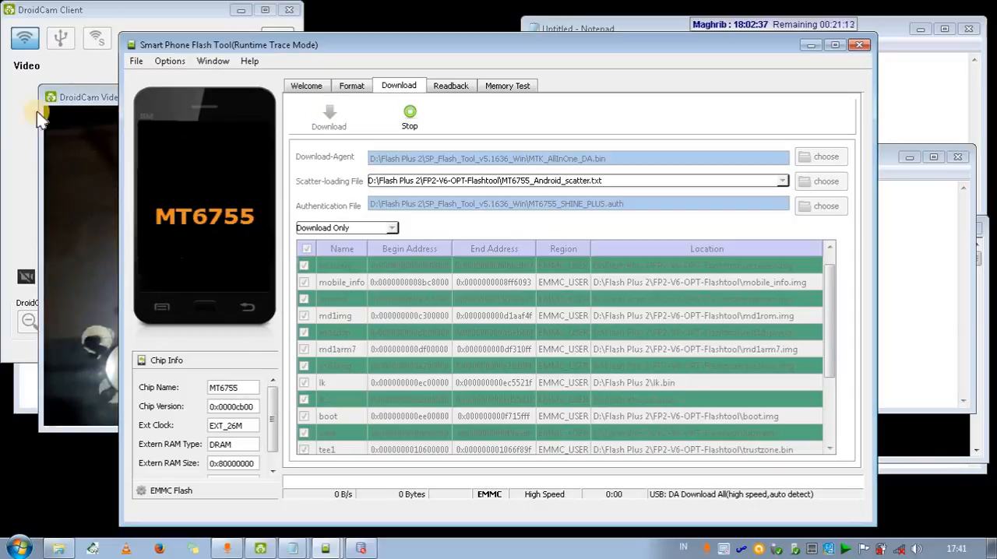
Monitor the phone and the flashing progress by switching between the DroidCam Video window and Smart Phone Flash Tool.
{"action": "left_click", "coordinate": [88, 99]}
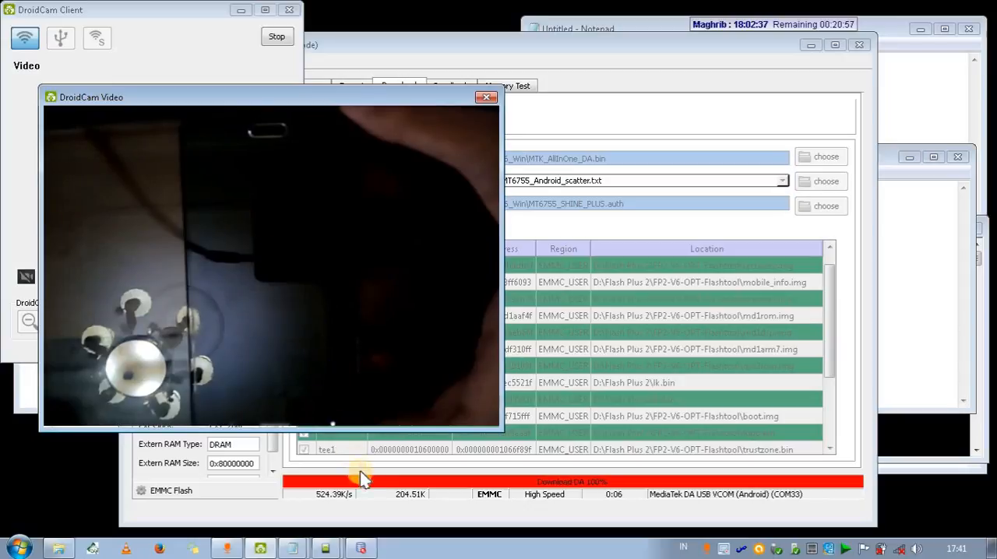
{"action": "left_click", "coordinate": [373, 513]}
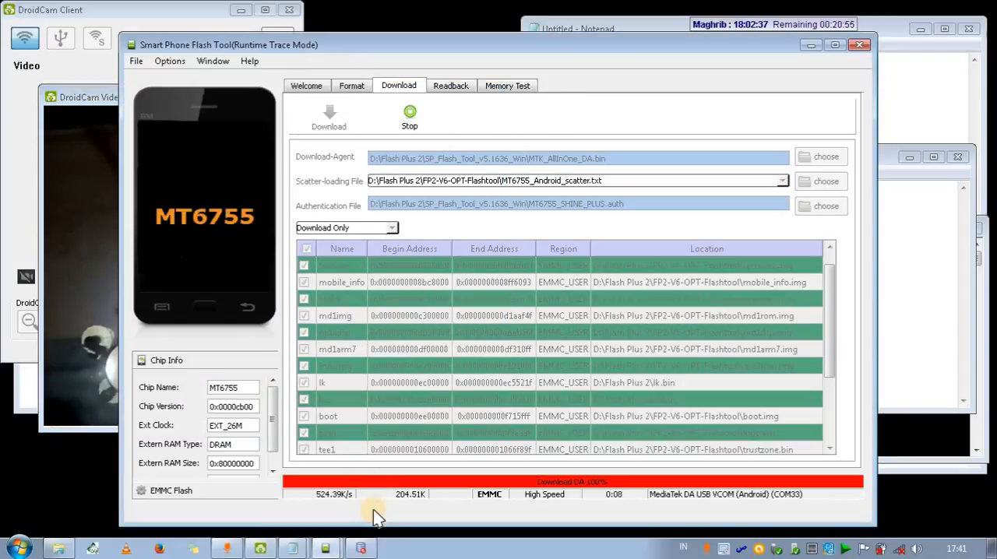
{"action": "left_click", "coordinate": [80, 95]}
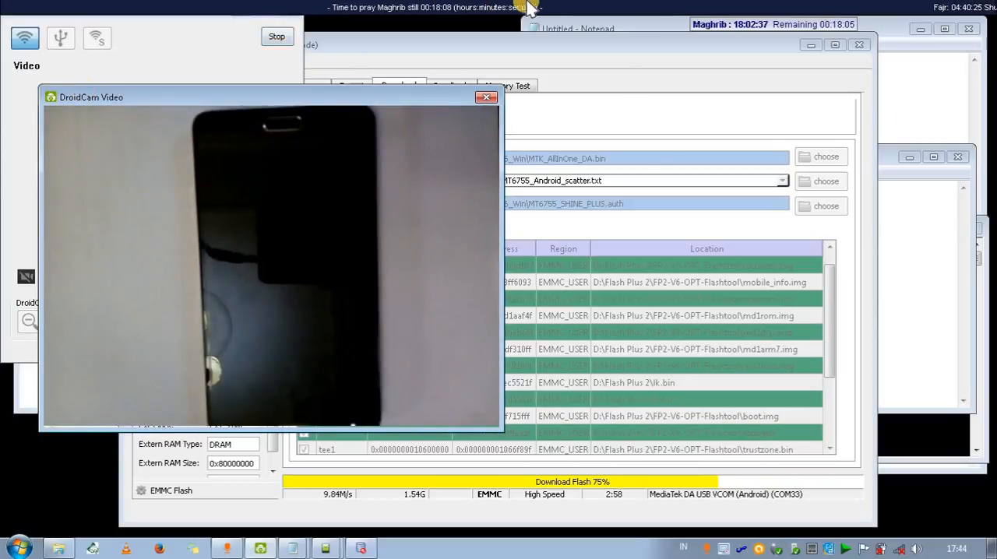
{"action": "left_click", "coordinate": [574, 11]}
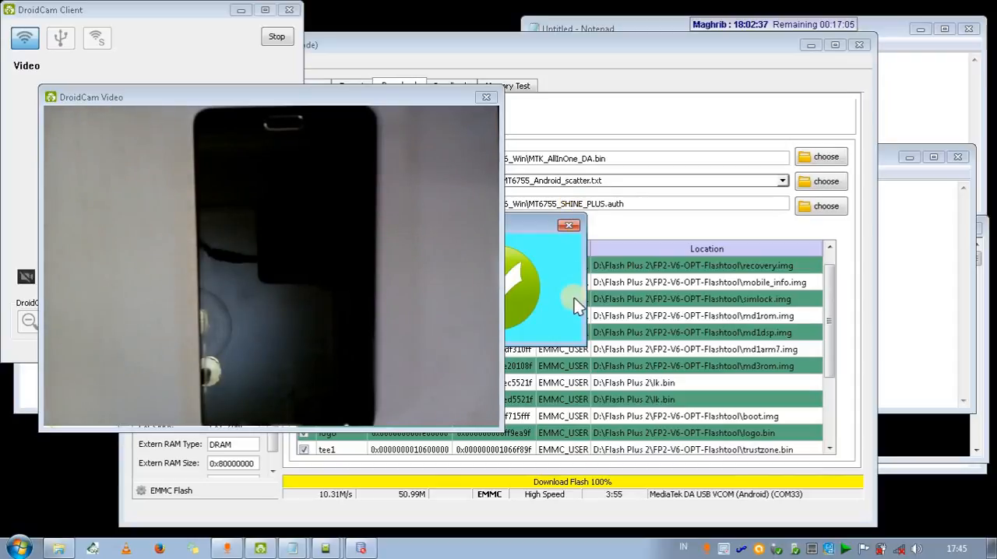
{"action": "left_click", "coordinate": [527, 245]}
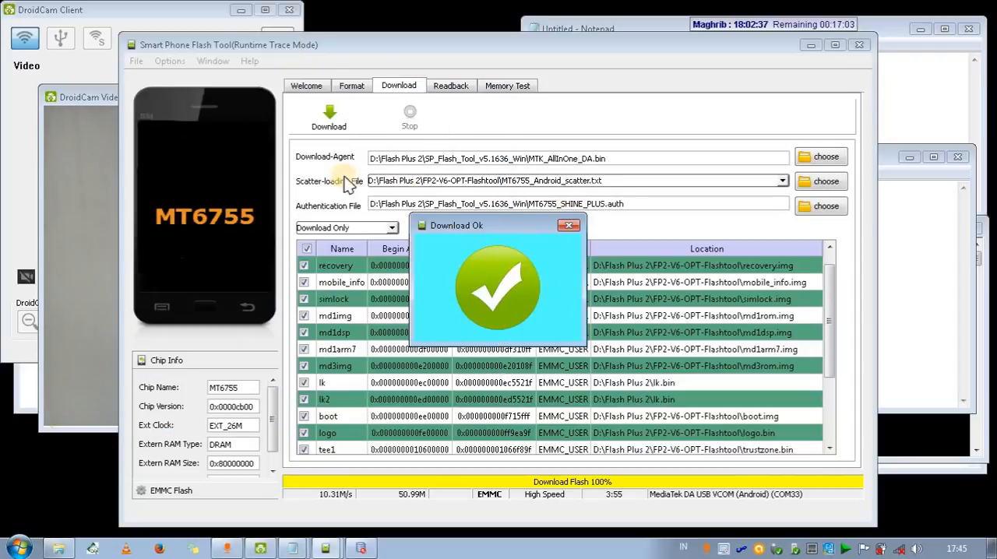
{"action": "left_click", "coordinate": [86, 102]}
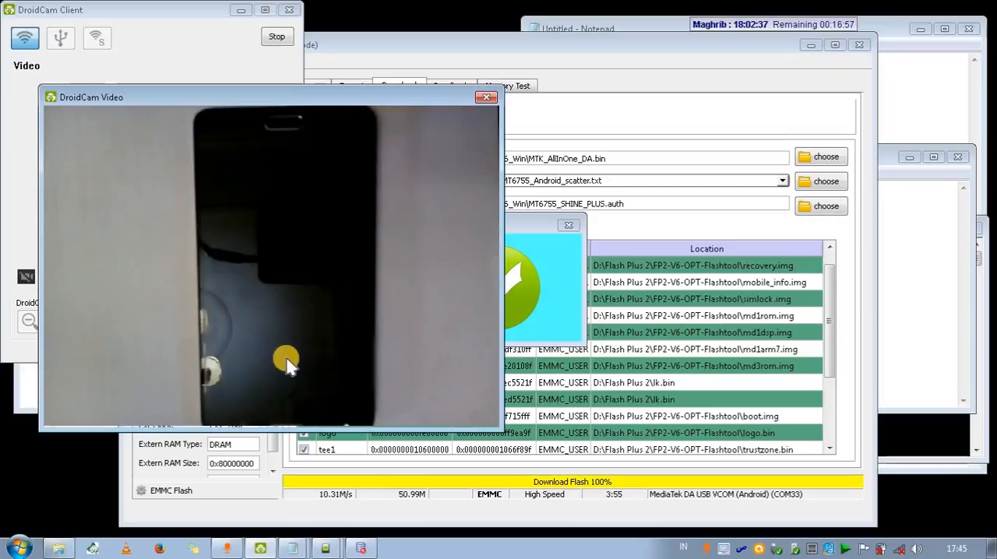
Replace the heading in the large-text Notepad note with "5. Masuk TWRP untuk Restore Boot.img patched".
{"action": "left_click", "coordinate": [287, 537]}
{"action": "left_click", "coordinate": [288, 519]}
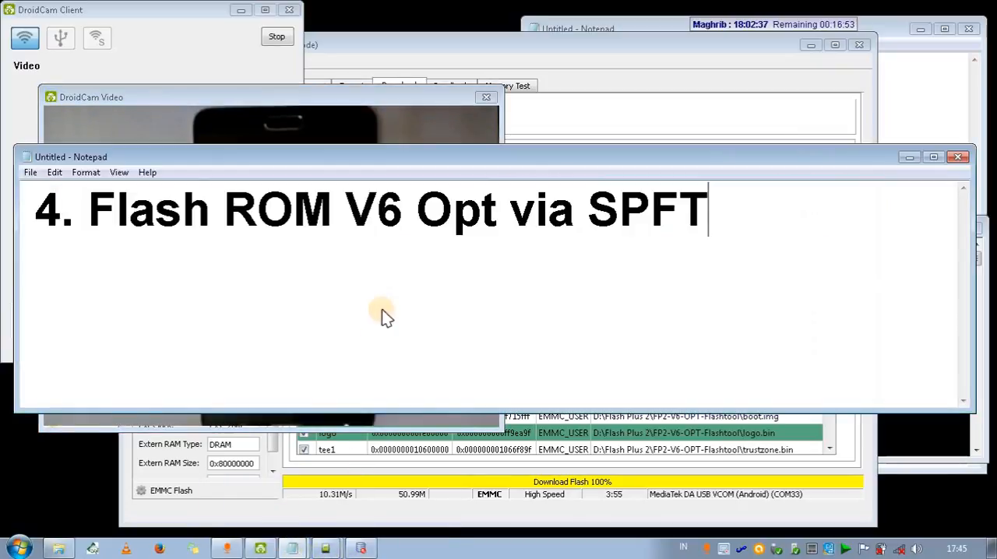
{"action": "key", "text": "ctrl+a"}
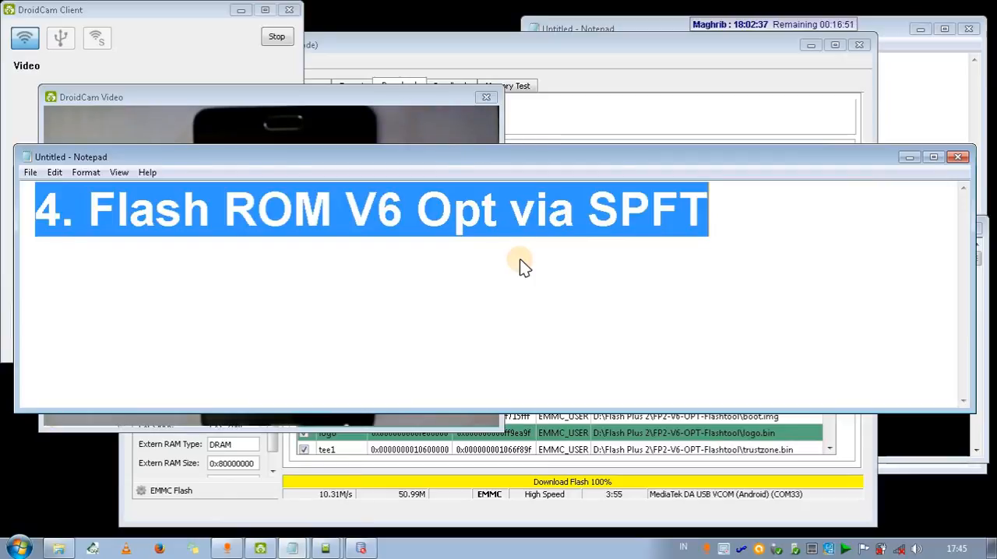
{"action": "type", "text": "5"}
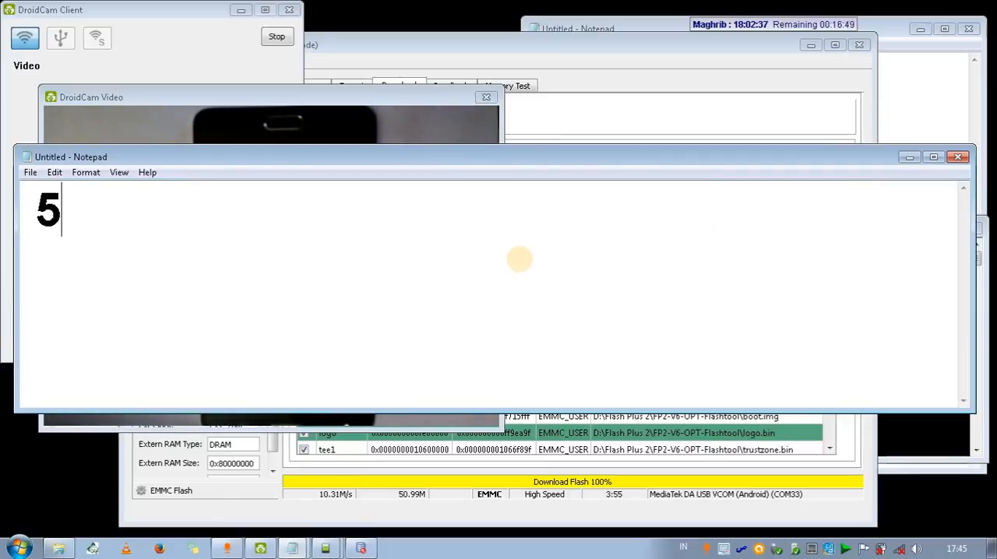
{"action": "type", "text": "."}
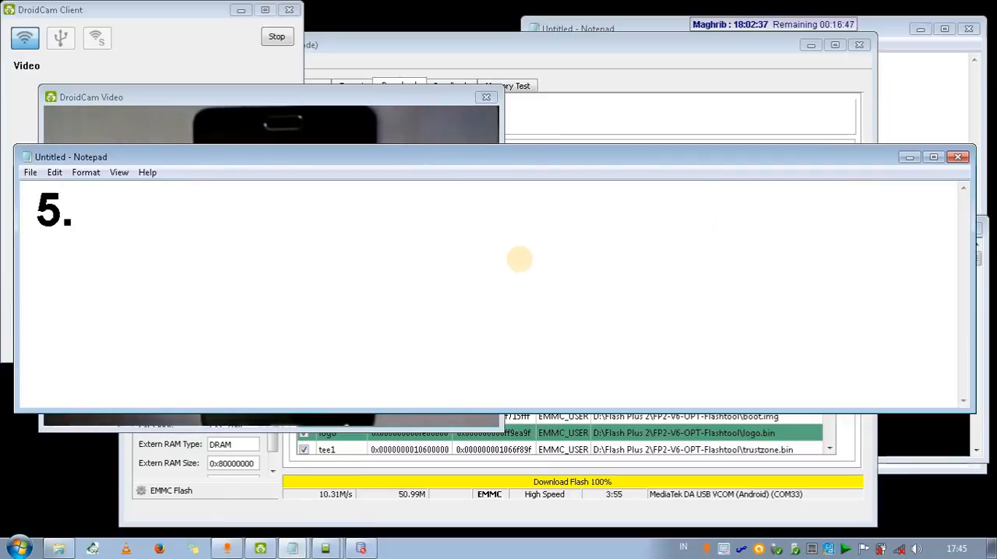
{"action": "type", "text": " Masuk TWRP"}
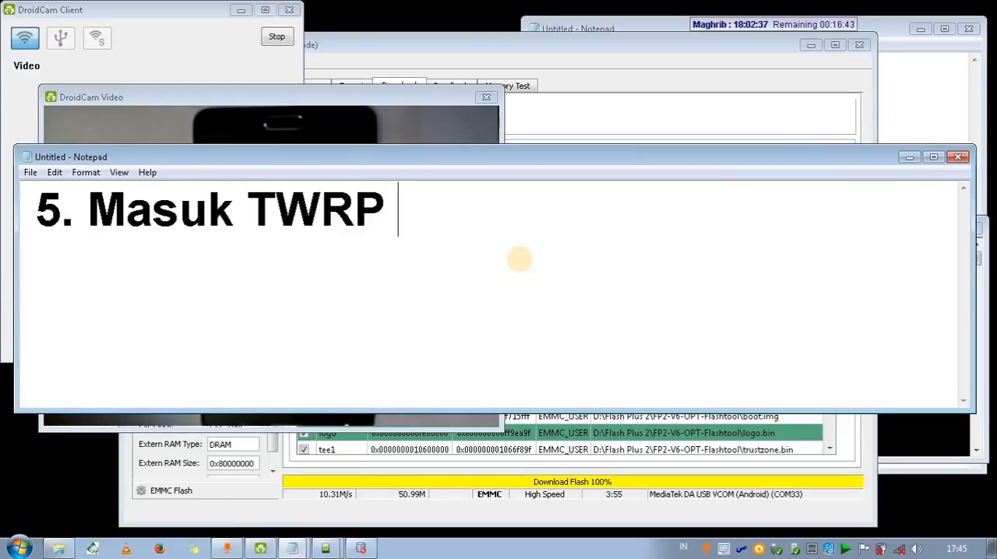
{"action": "type", "text": " untuk "}
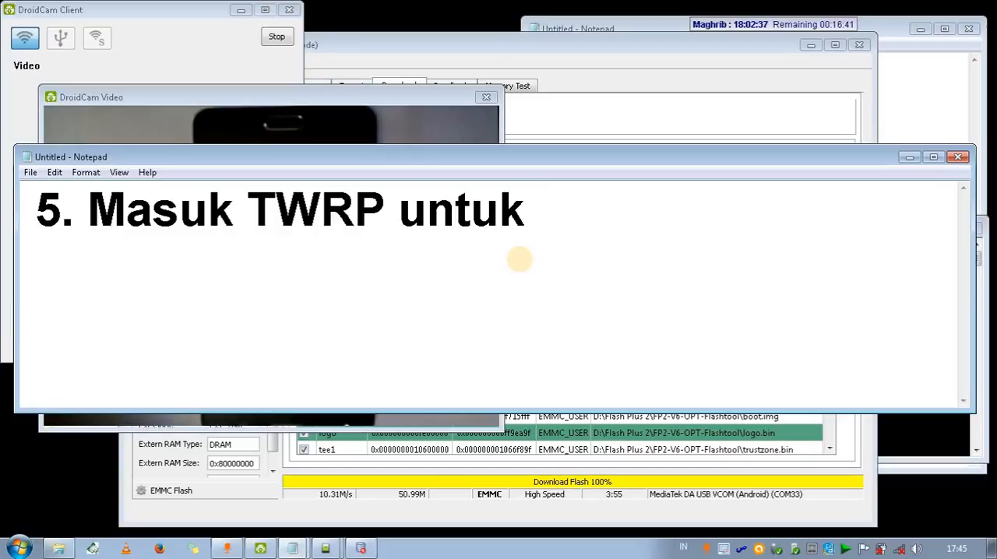
{"action": "type", "text": "Restore"}
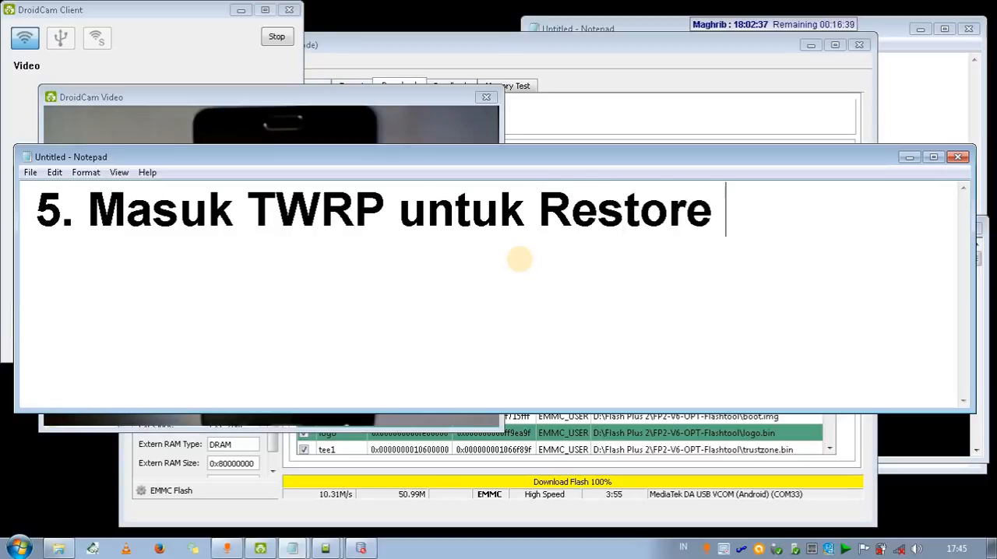
{"action": "type", "text": " Boot.img"}
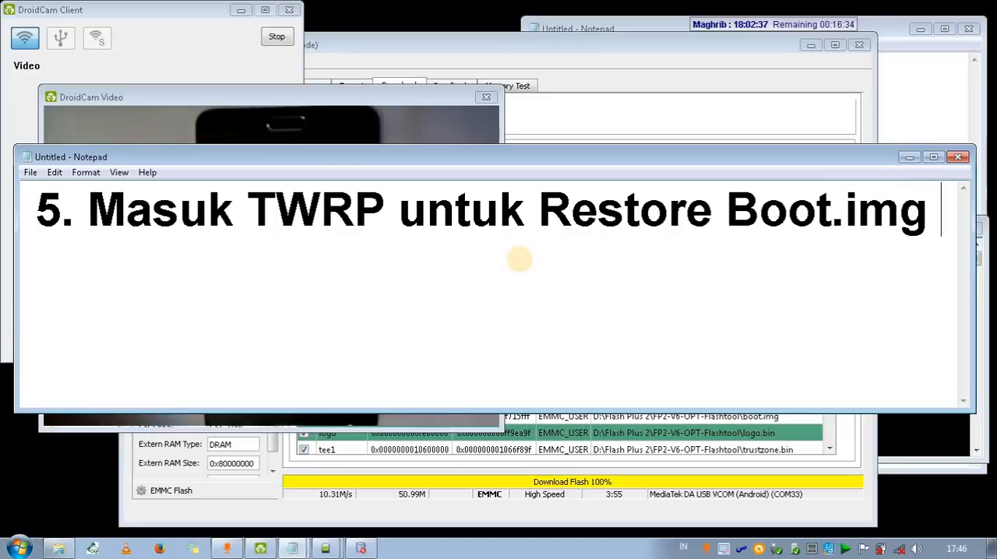
{"action": "type", "text": " patched"}
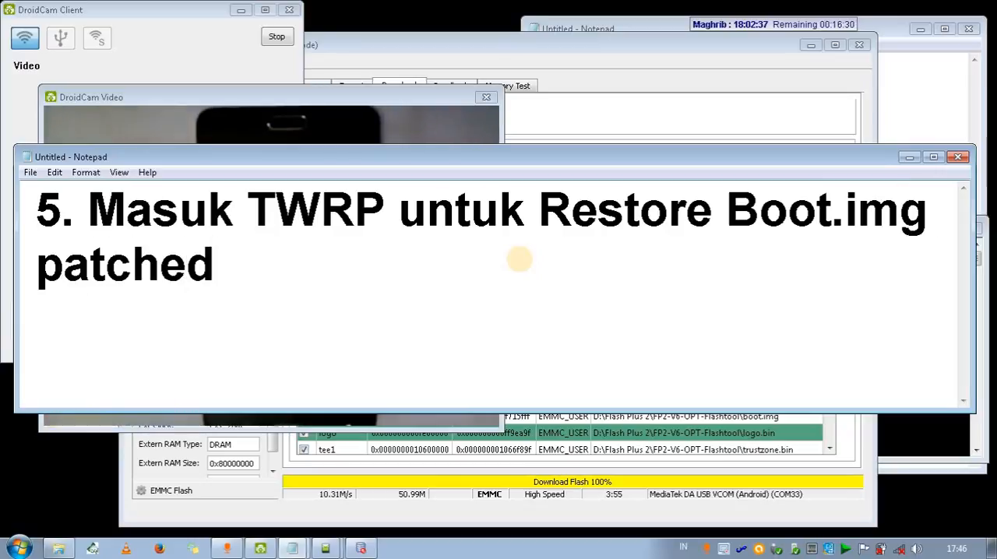
Check the phone in the DroidCam Video window, then insert "Bootloader" before "TWRP" in the Notepad heading.
{"action": "left_click", "coordinate": [331, 109]}
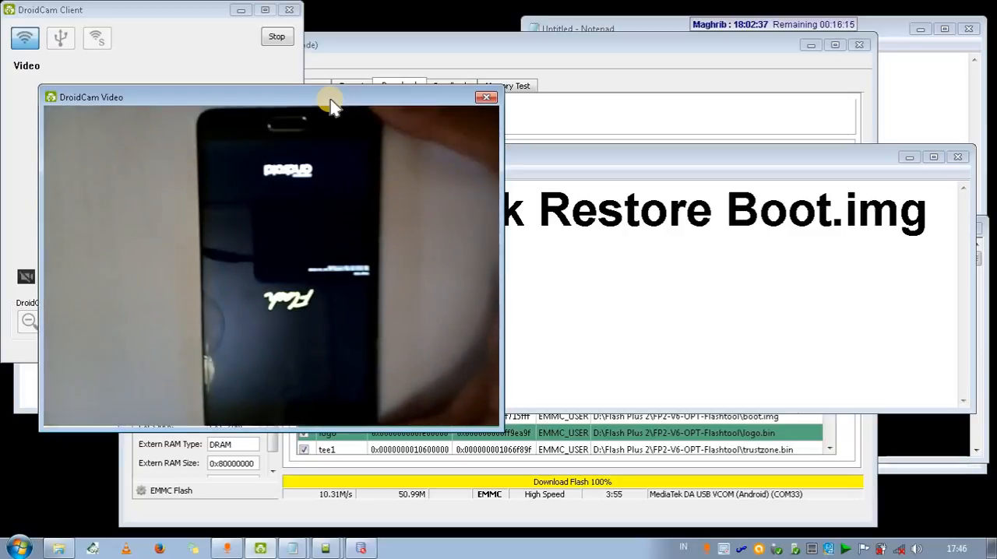
{"action": "left_click", "coordinate": [639, 306]}
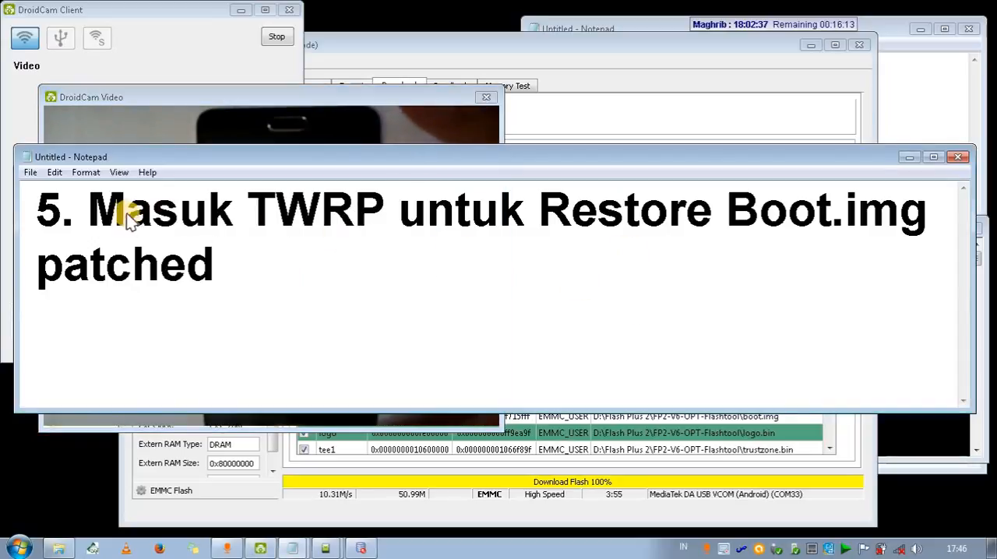
{"action": "left_click_drag", "start_coordinate": [127, 214], "coordinate": [277, 215]}
{"action": "left_click_drag", "start_coordinate": [92, 211], "coordinate": [291, 223]}
{"action": "left_click", "coordinate": [246, 210]}
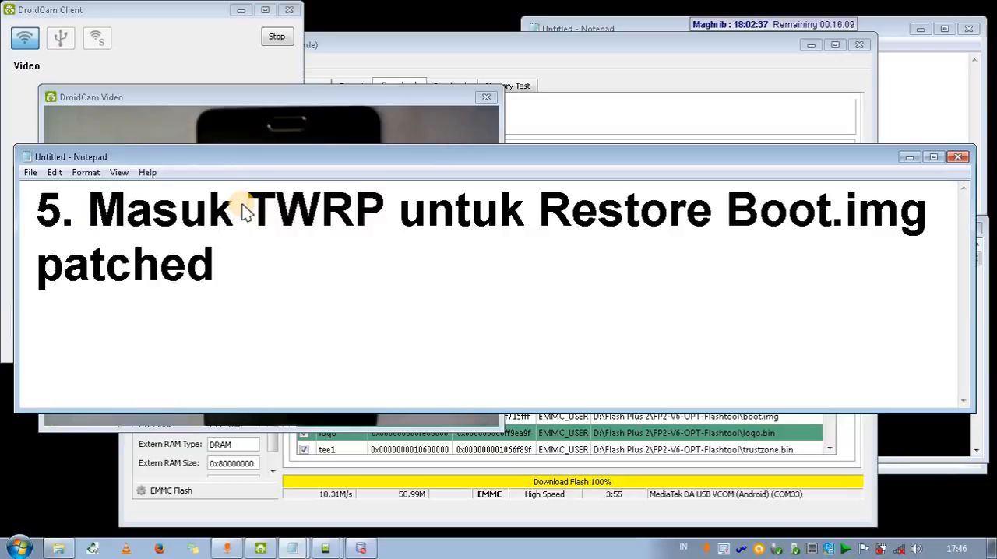
{"action": "type", "text": "Bootloder"}
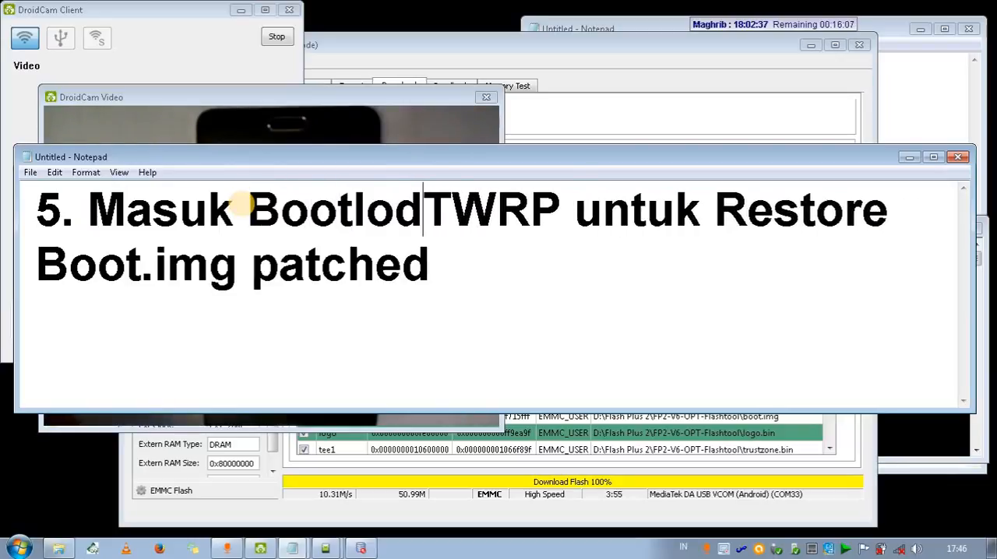
{"action": "key", "text": "BackSpace"}
{"action": "key", "text": "BackSpace"}
{"action": "key", "text": "BackSpace"}
{"action": "type", "text": "ader "}
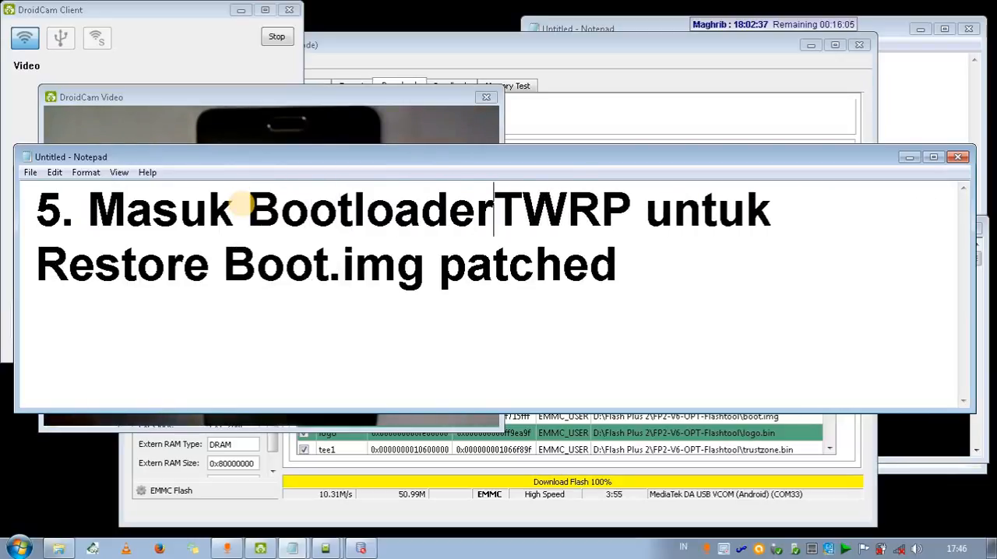
{"action": "type", "text": "- "}
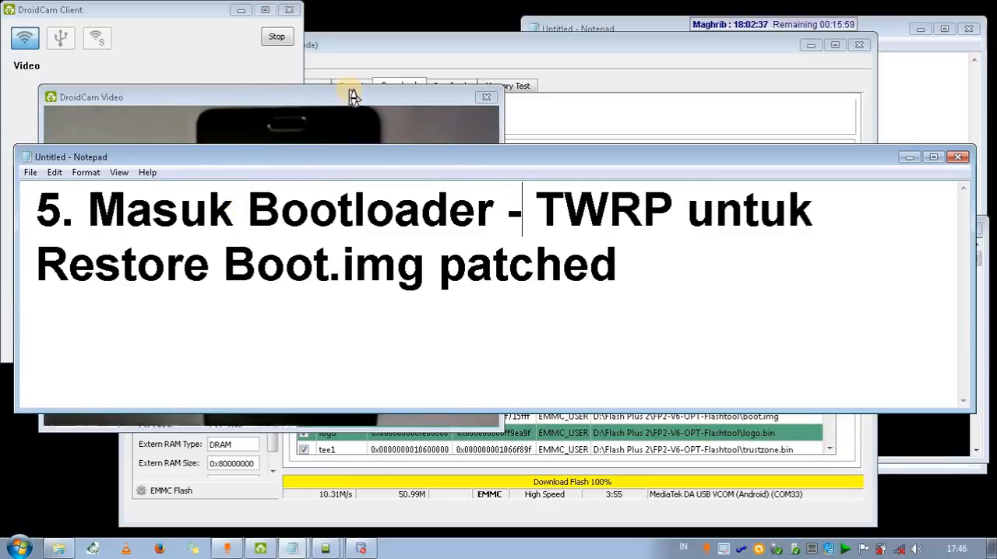
{"action": "type", "text": ">"}
Separate "Bootloader" and "TWRP" in the Notepad heading with ">", and switch to the DroidCam Video window.
{"action": "key", "text": "Left"}
{"action": "key", "text": "Left"}
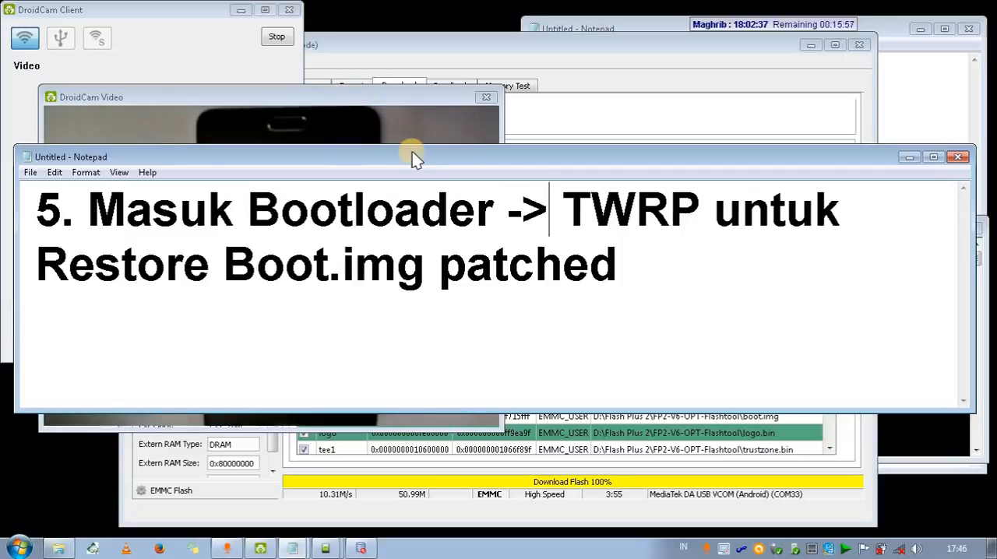
{"action": "key", "text": "BackSpace"}
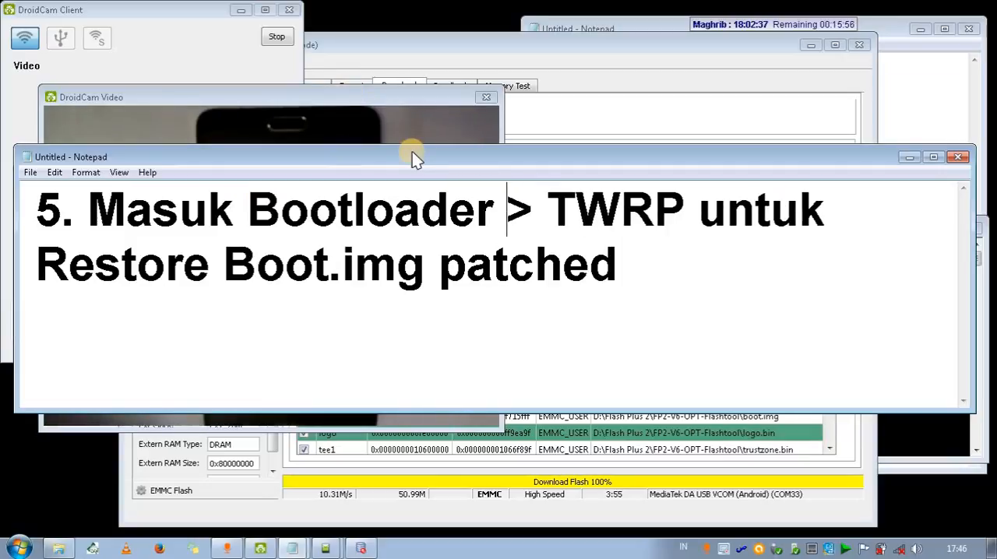
{"action": "left_click", "coordinate": [400, 95]}
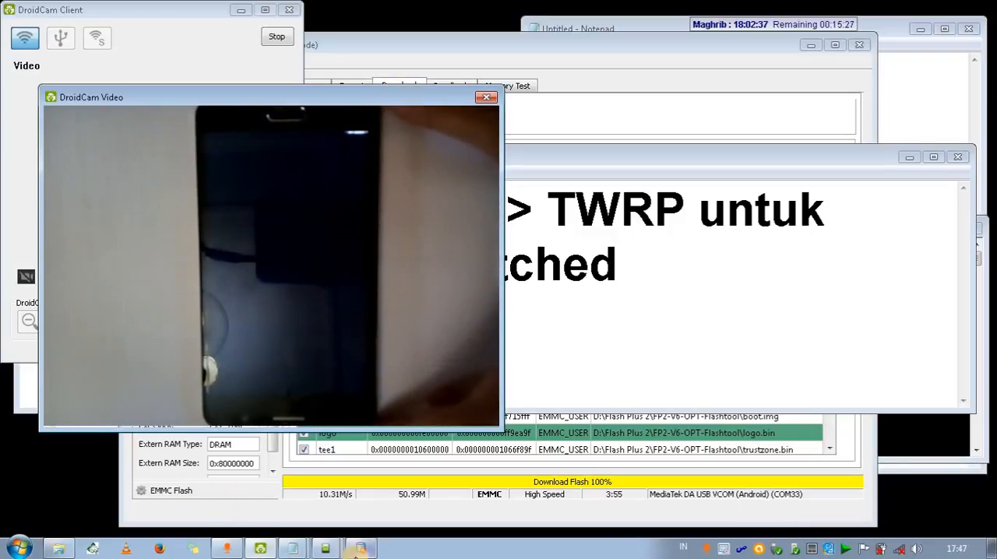
Switch to the cmd.exe window and run "fastboot devices" from the Minimal ADB and Fastboot folder.
{"action": "left_click", "coordinate": [359, 549]}
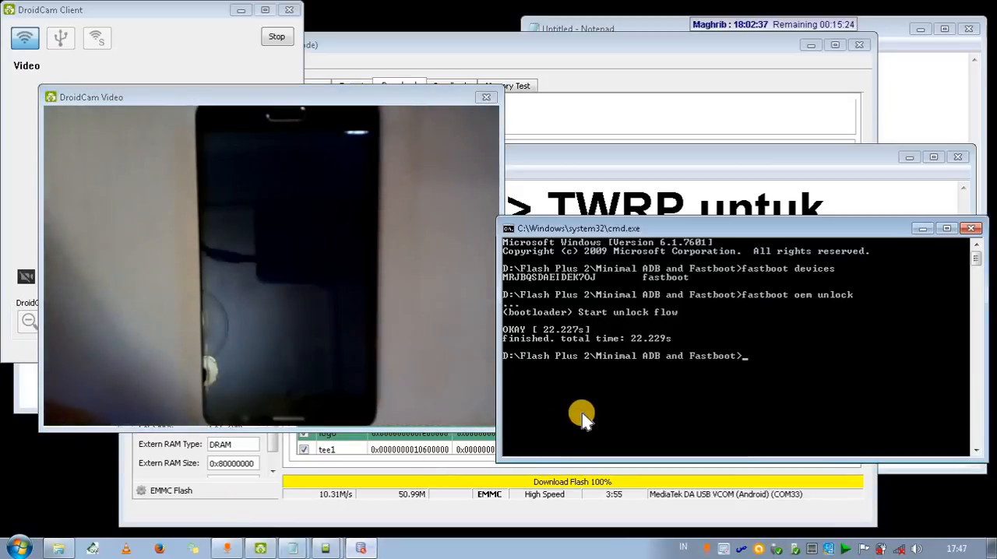
{"action": "key", "text": "BackSpace"}
{"action": "key", "text": "BackSpace"}
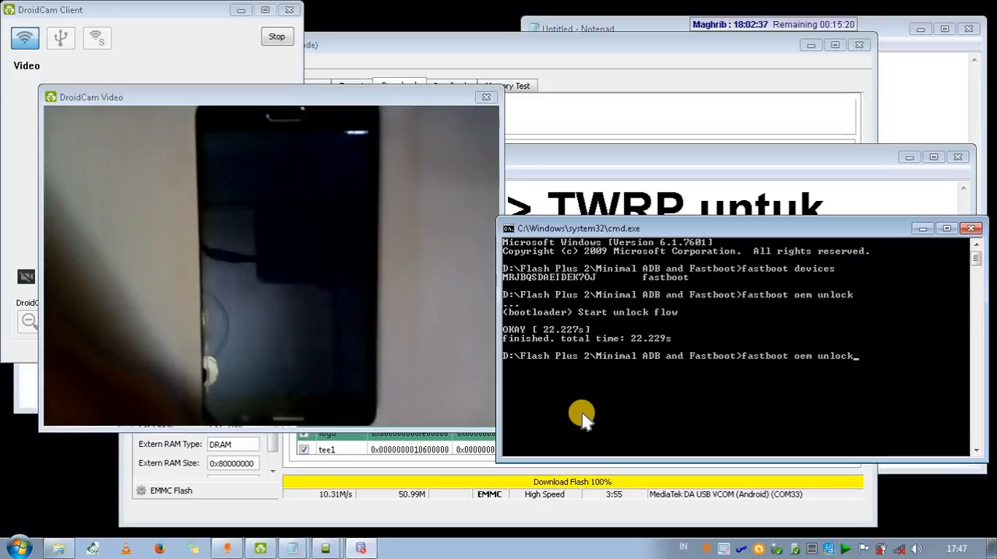
{"action": "key", "text": "Up"}
{"action": "key", "text": "Return"}
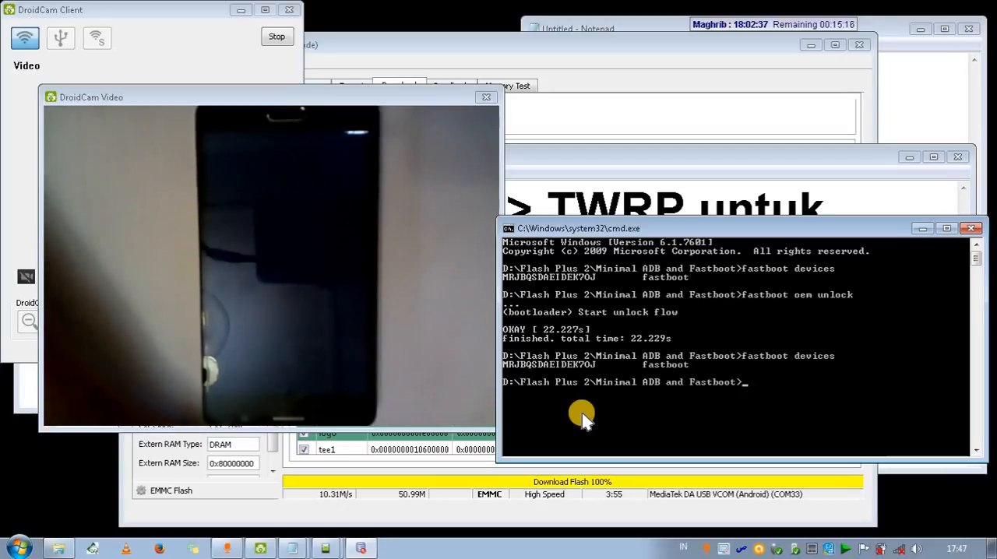
Start a "fastboot boot" command, and look up the TWRP image file names in the Minimal ADB and Fastboot folder.
{"action": "type", "text": "fastboot boot"}
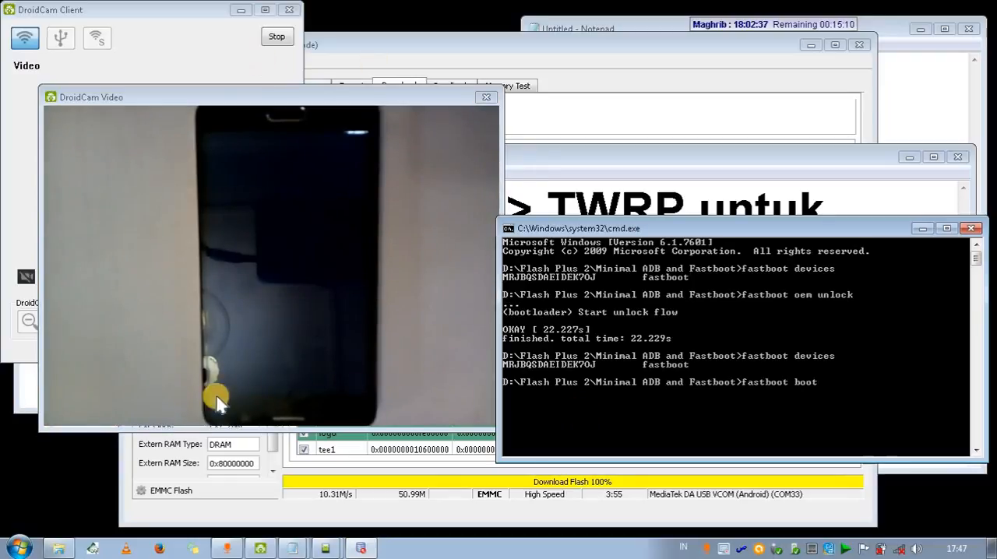
{"action": "left_click", "coordinate": [58, 548]}
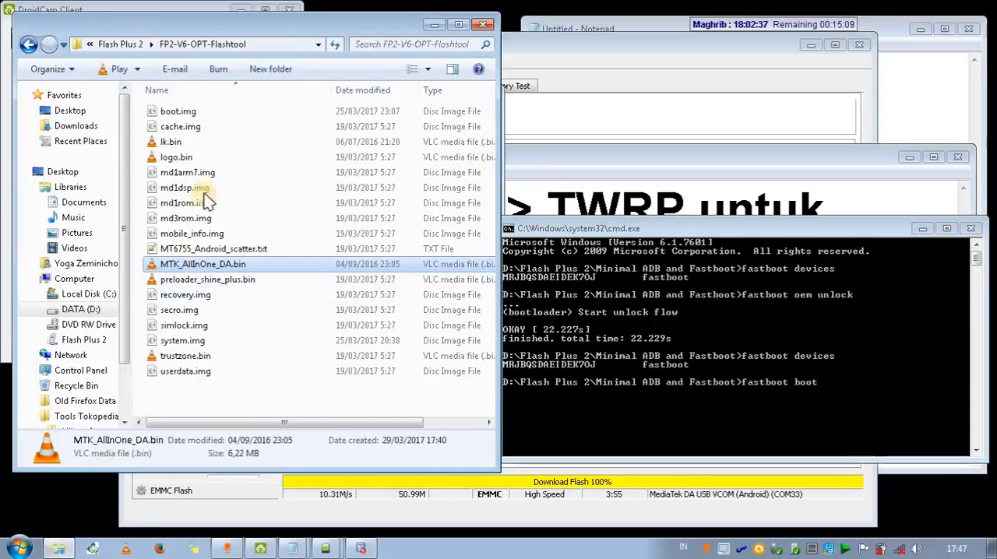
{"action": "left_click", "coordinate": [120, 44]}
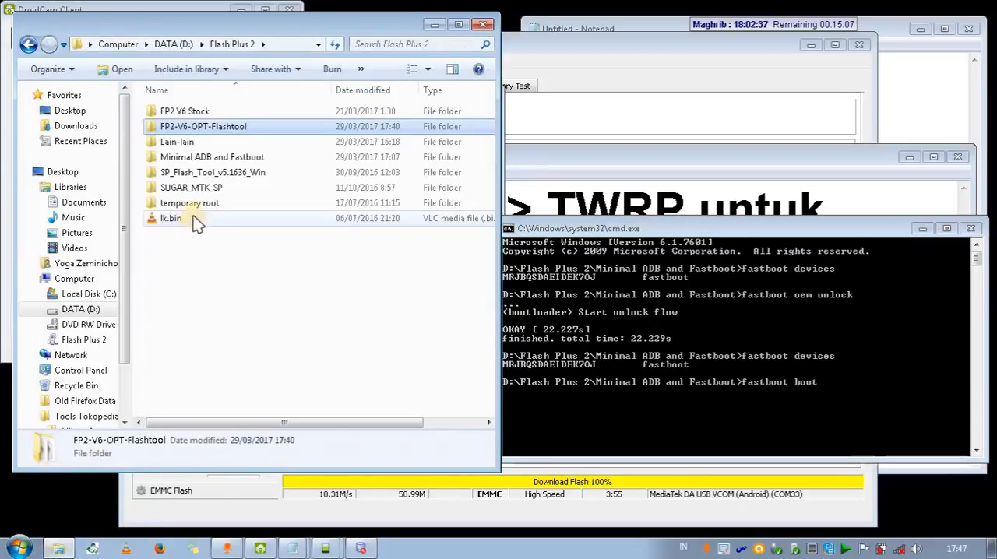
{"action": "left_click", "coordinate": [195, 158]}
{"action": "double_click", "coordinate": [195, 158]}
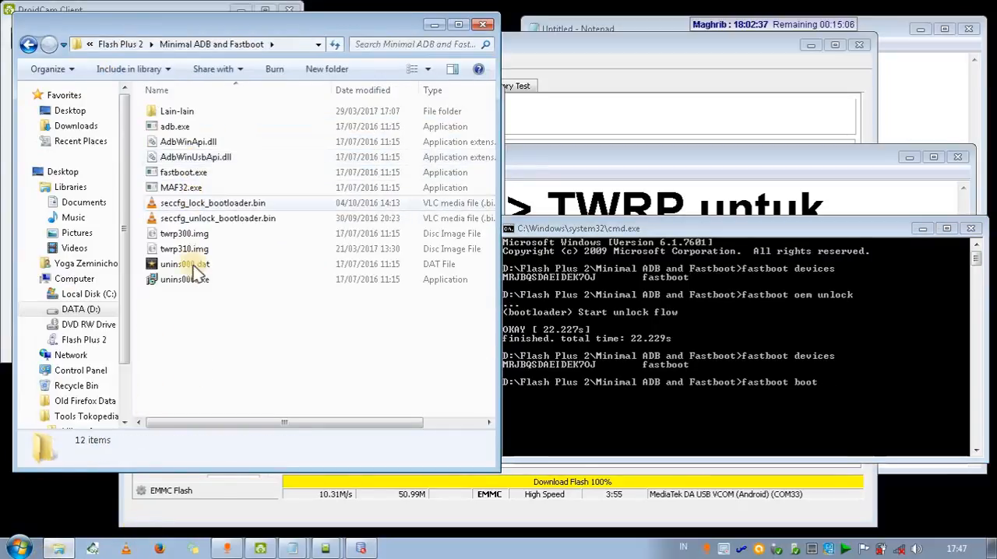
{"action": "left_click", "coordinate": [188, 235]}
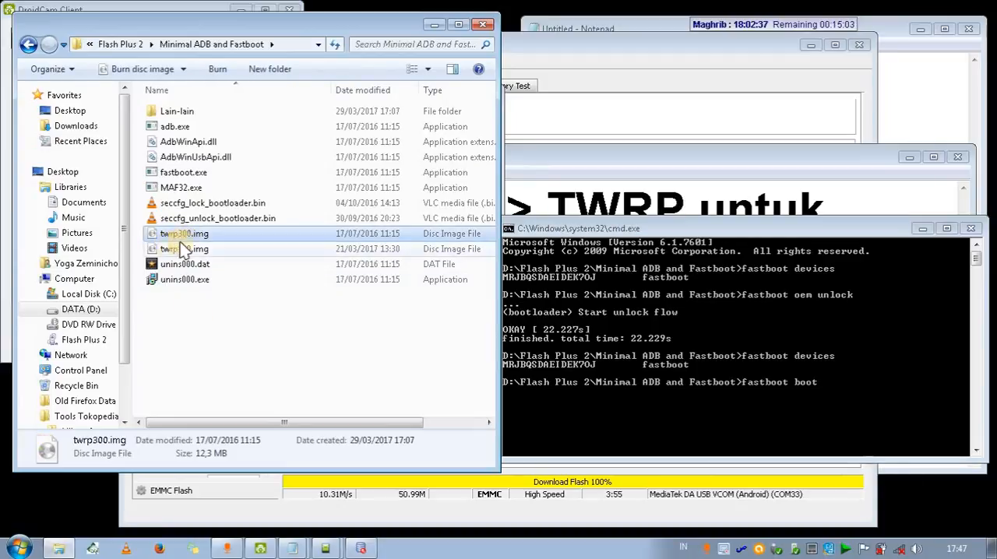
{"action": "left_click", "coordinate": [194, 249]}
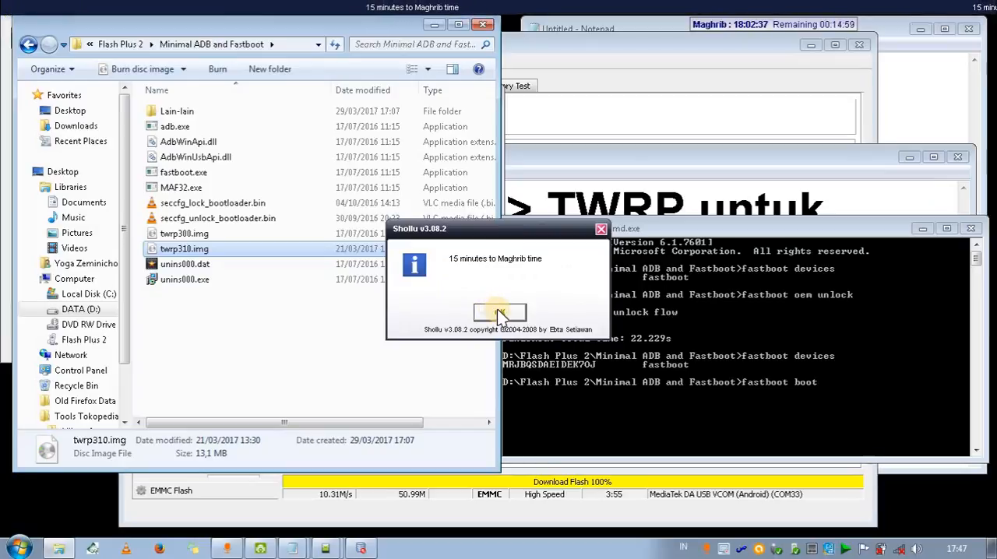
{"action": "left_click", "coordinate": [500, 312]}
{"action": "left_click", "coordinate": [228, 305]}
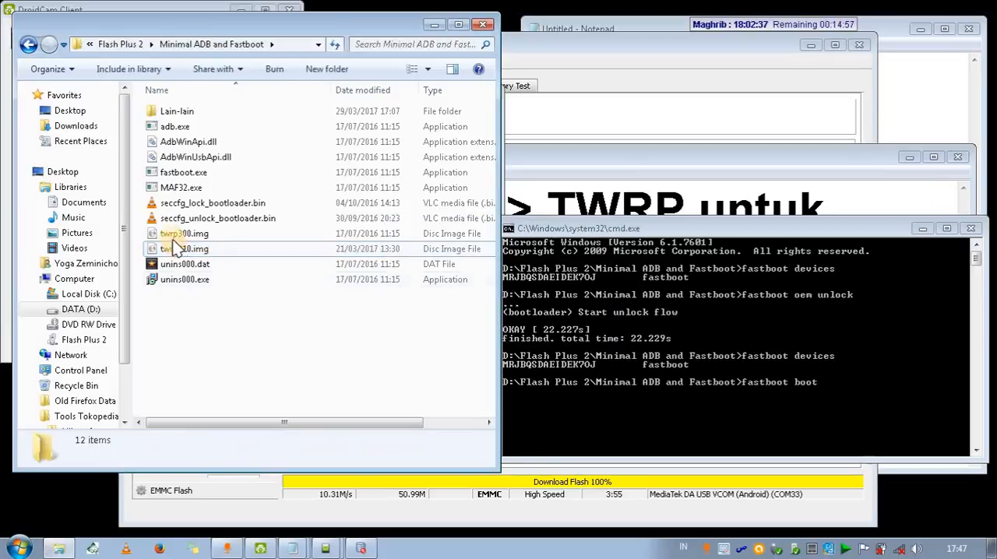
{"action": "left_click", "coordinate": [184, 234]}
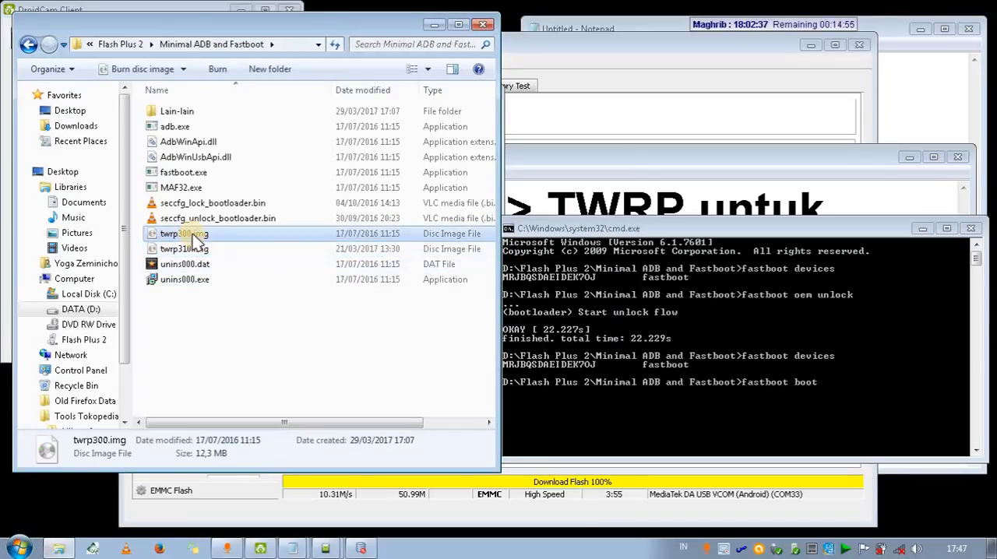
{"action": "left_click", "coordinate": [436, 24]}
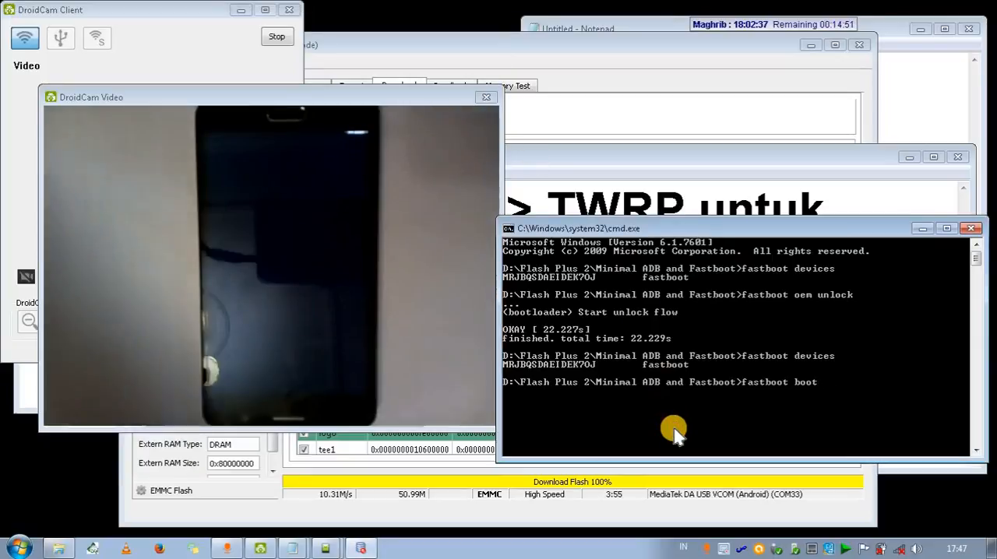
Complete and run the command as "fastboot boot twrp300.img", and close the AutoPlay dialog to watch the phone in DroidCam Video.
{"action": "type", "text": "twrp300.img"}
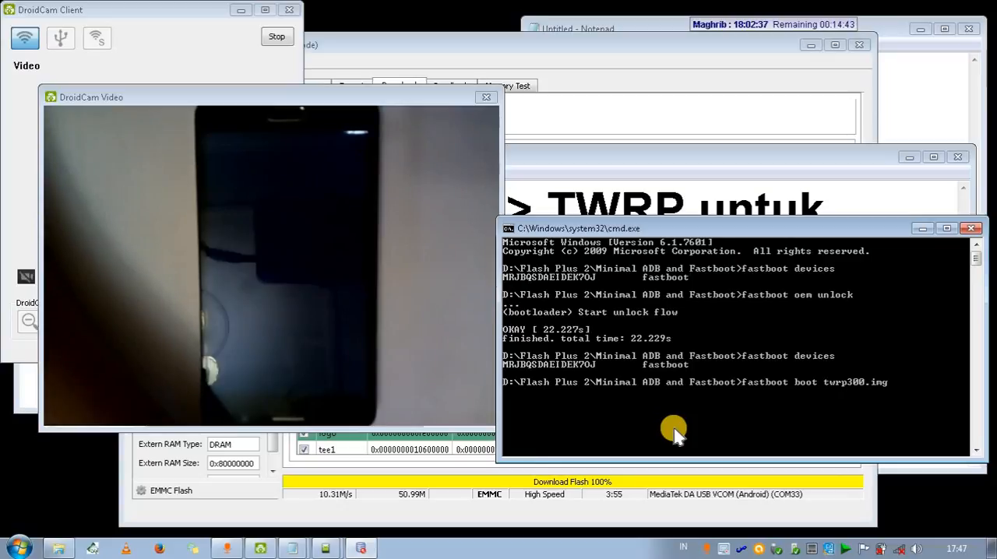
{"action": "key", "text": "Return"}
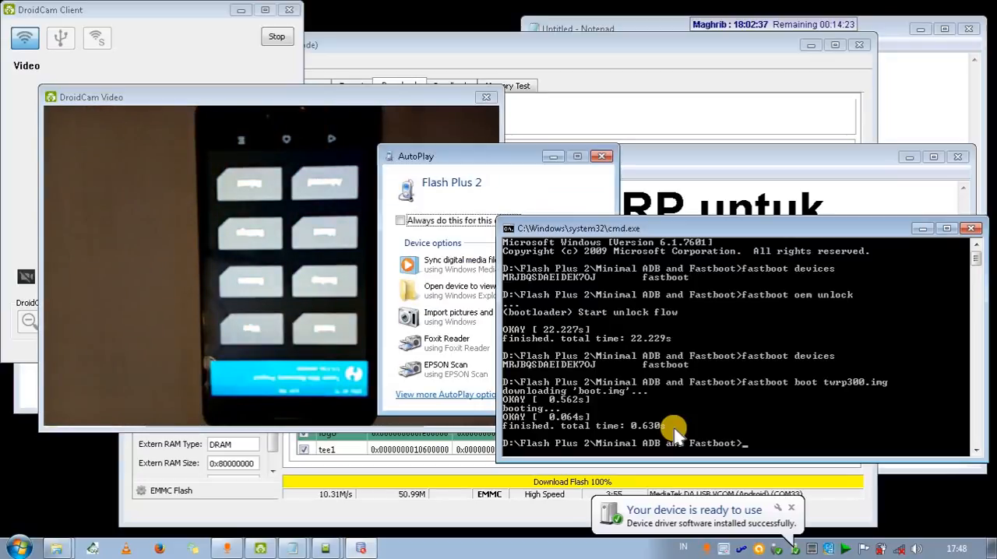
{"action": "left_click", "coordinate": [601, 156]}
{"action": "left_click", "coordinate": [427, 260]}
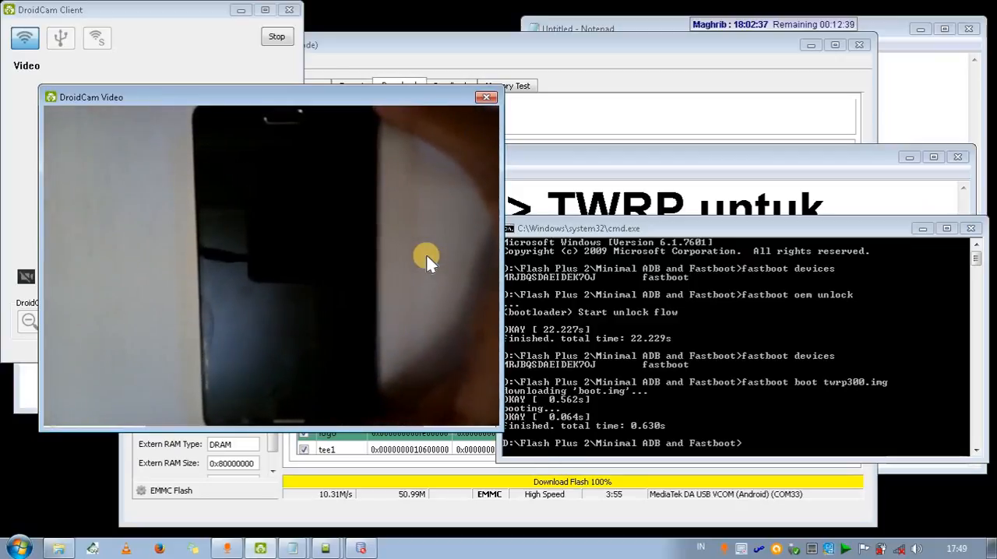
Run "fastboot devices" and "fastboot boot twrp300.img" again in the cmd.exe window.
{"action": "left_click", "coordinate": [643, 228]}
{"action": "key", "text": "Up"}
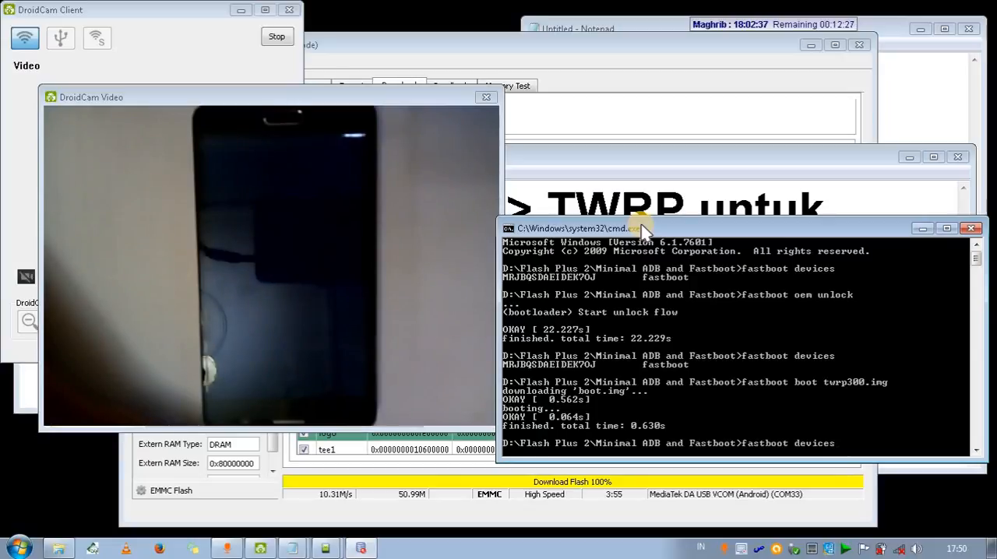
{"action": "key", "text": "Return"}
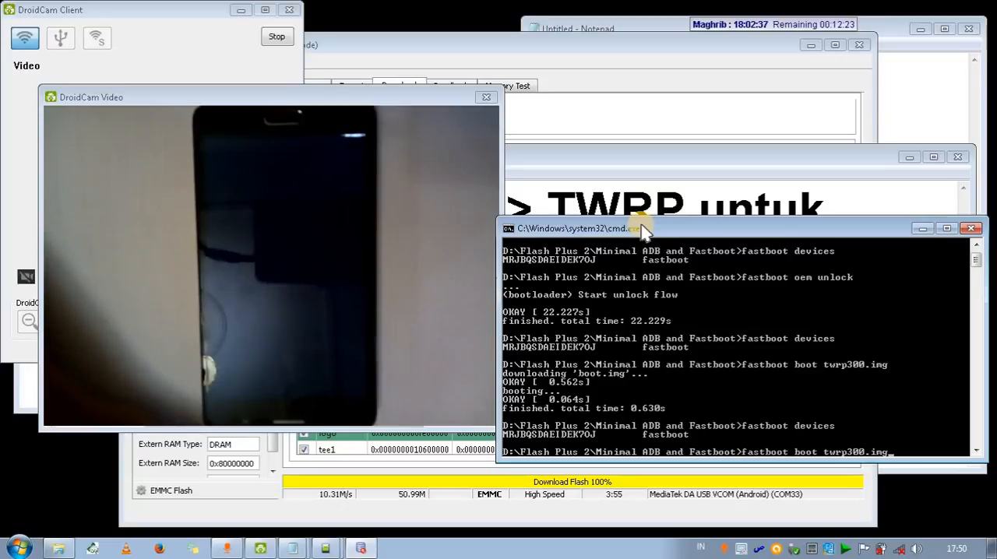
{"action": "key", "text": "Return"}
Add a colon after "untuk" in the large-text Notepad note and put "Restore Boot.img patched" on its own line.
{"action": "left_click", "coordinate": [607, 166]}
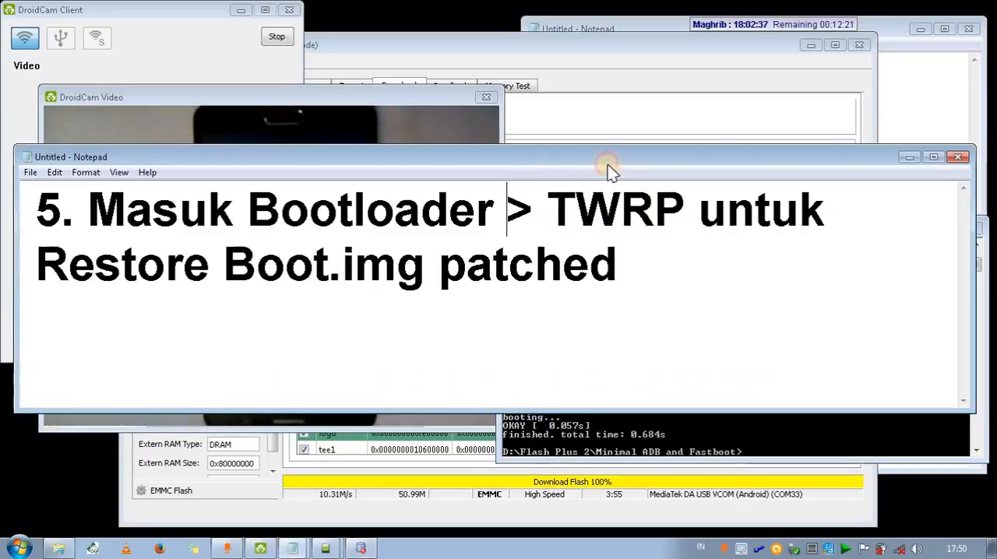
{"action": "left_click", "coordinate": [507, 222]}
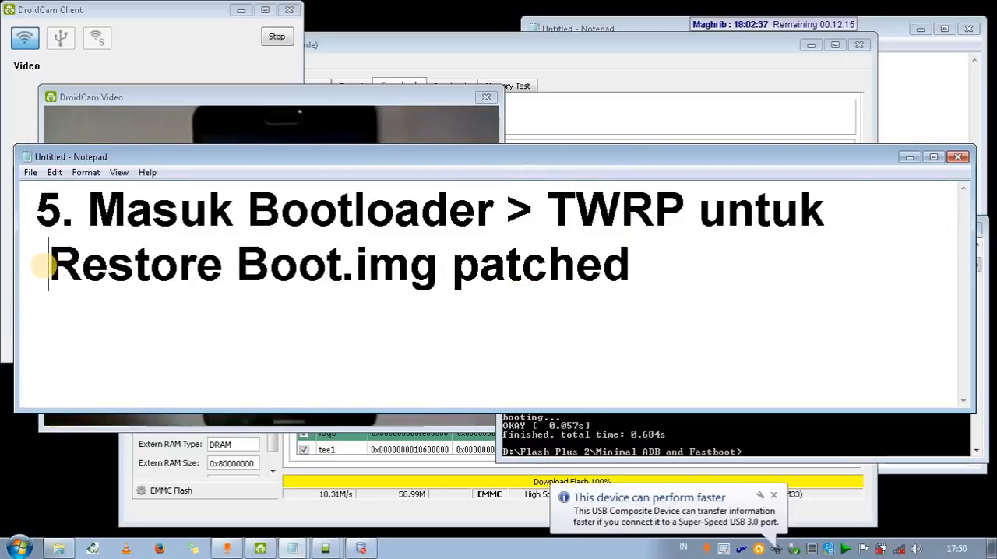
{"action": "type", "text": "-"}
{"action": "key", "text": "BackSpace"}
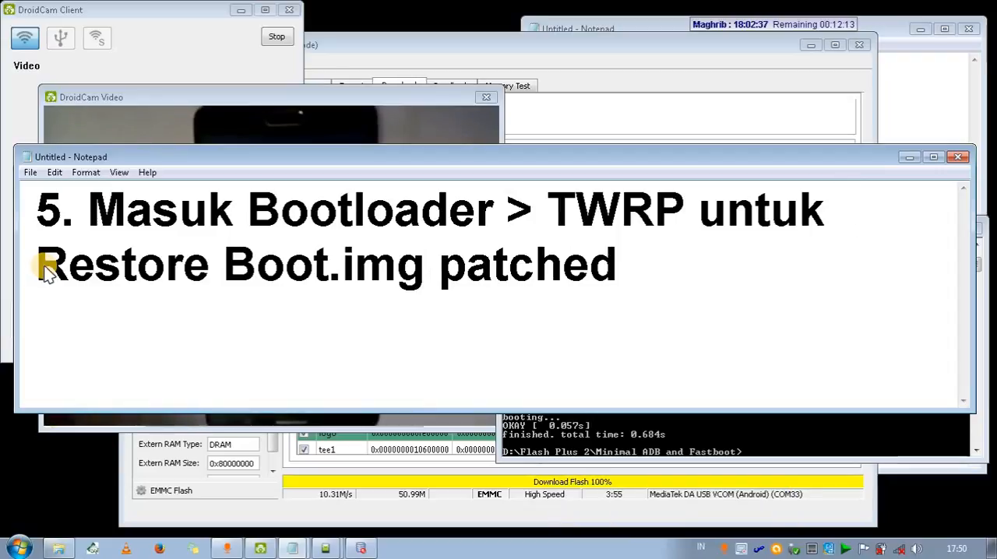
{"action": "type", "text": "L"}
{"action": "key", "text": "BackSpace"}
{"action": "type", "text": ":"}
{"action": "key", "text": "BackSpace"}
{"action": "key", "text": "BackSpace"}
{"action": "key", "text": "BackSpace"}
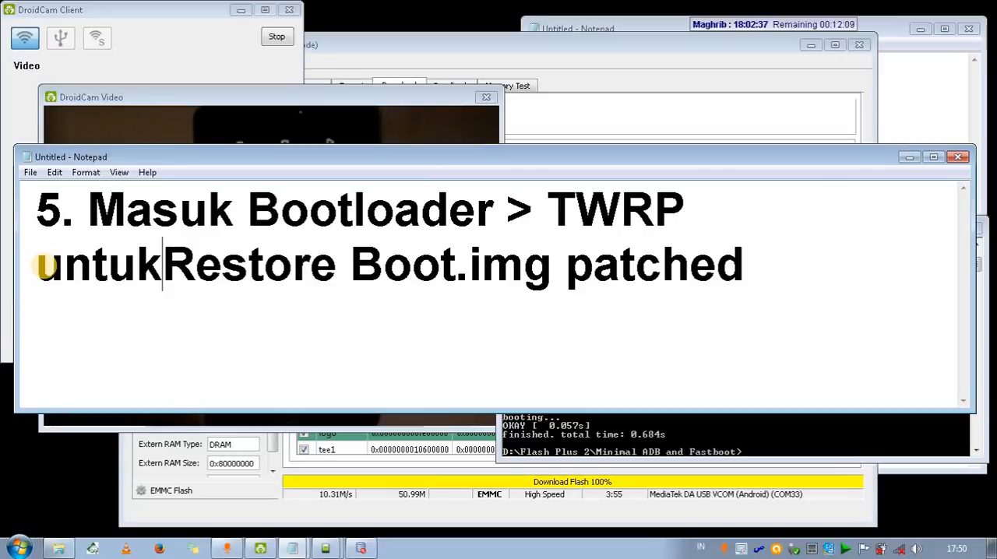
{"action": "type", "text": ":"}
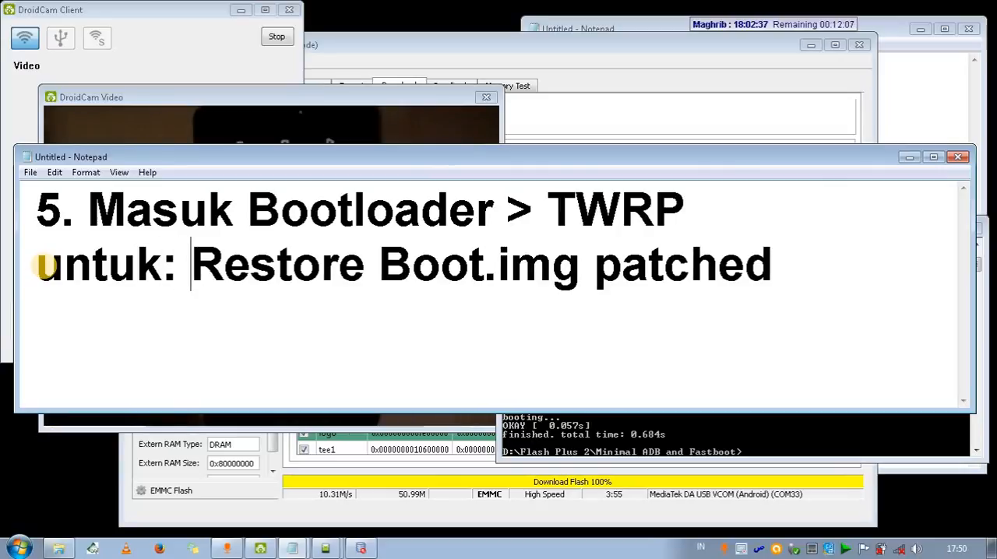
{"action": "key", "text": "Return"}
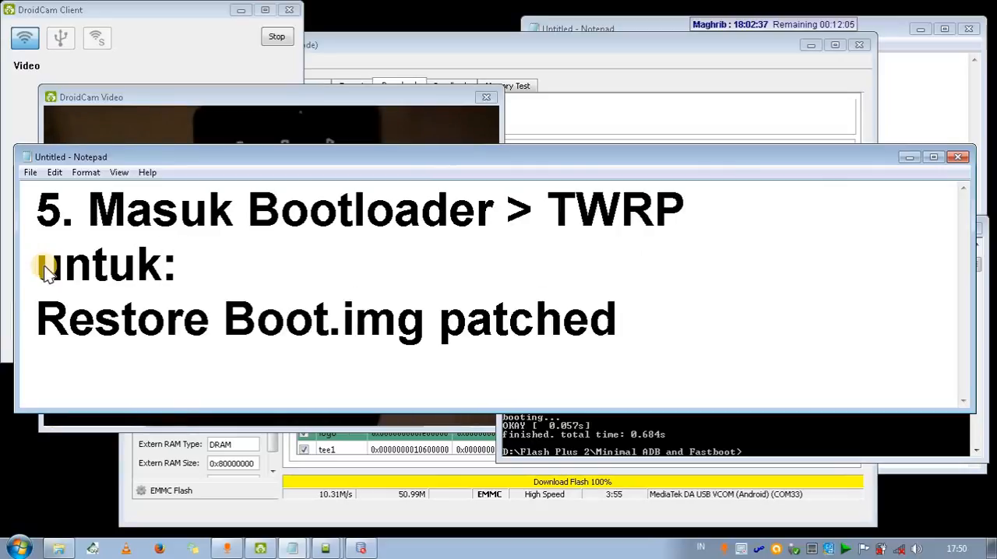
Remove the spaces around ">" so the Notepad heading reads "5. Masuk Bootloader>TWRP untuk:".
{"action": "key", "text": "BackSpace"}
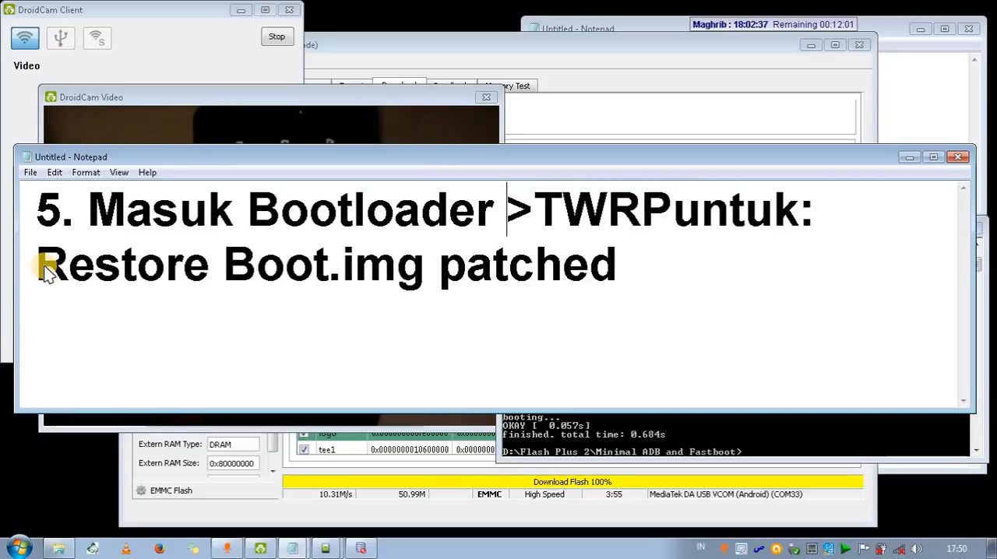
{"action": "key", "text": "BackSpace"}
{"action": "key", "text": "Left"}
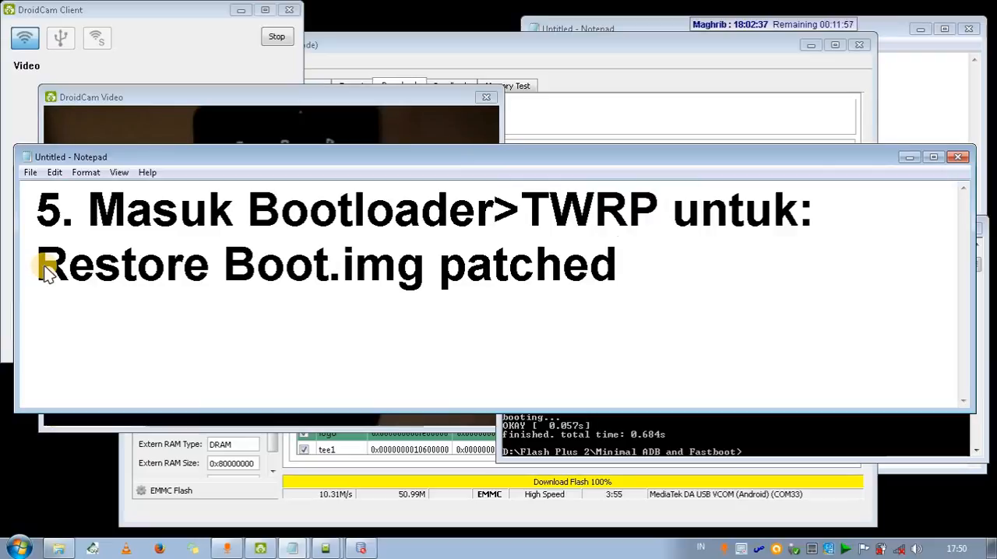
Change the line below the heading to "- Restore Pertama > Boot.img patched".
{"action": "left_click", "coordinate": [41, 278]}
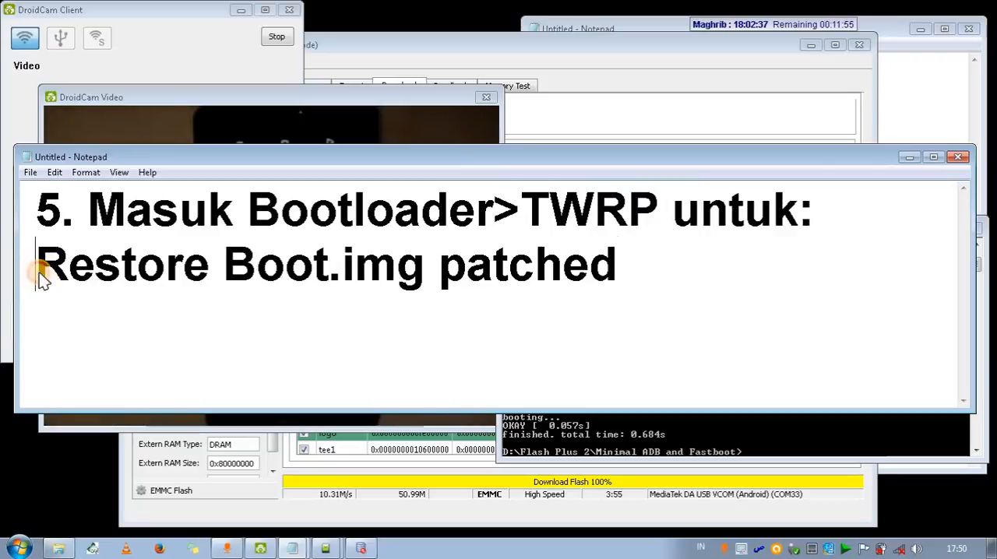
{"action": "key", "text": "Right"}
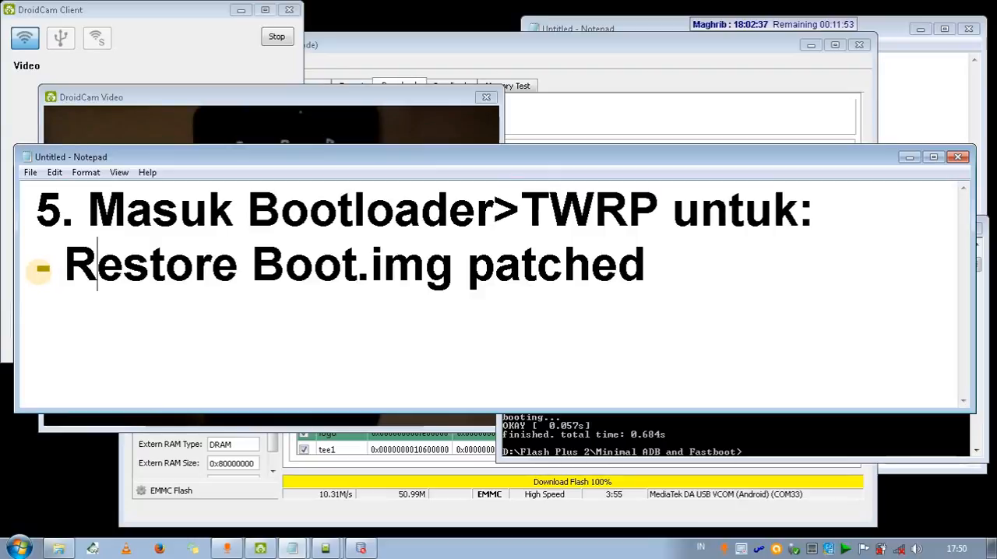
{"action": "type", "text": "Perta"}
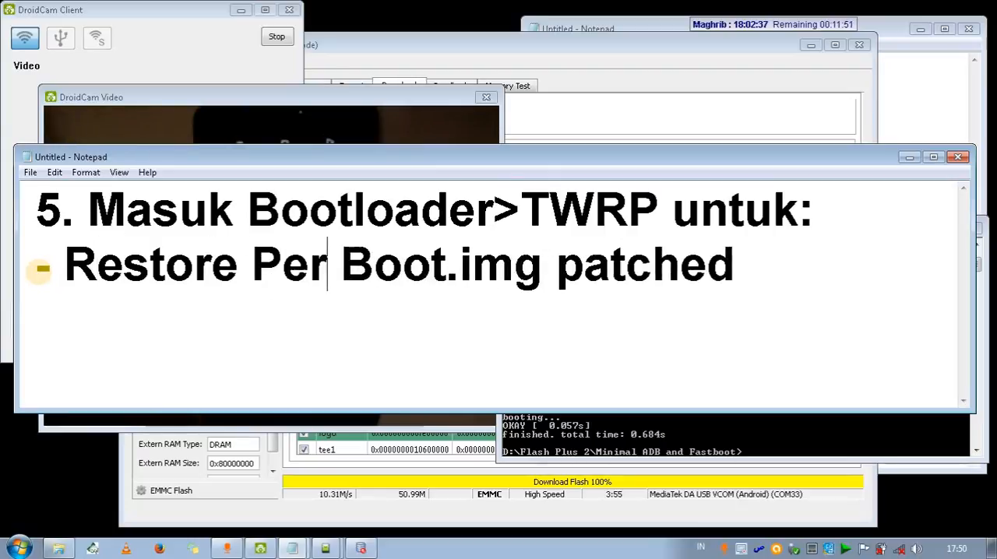
{"action": "type", "text": "ma "}
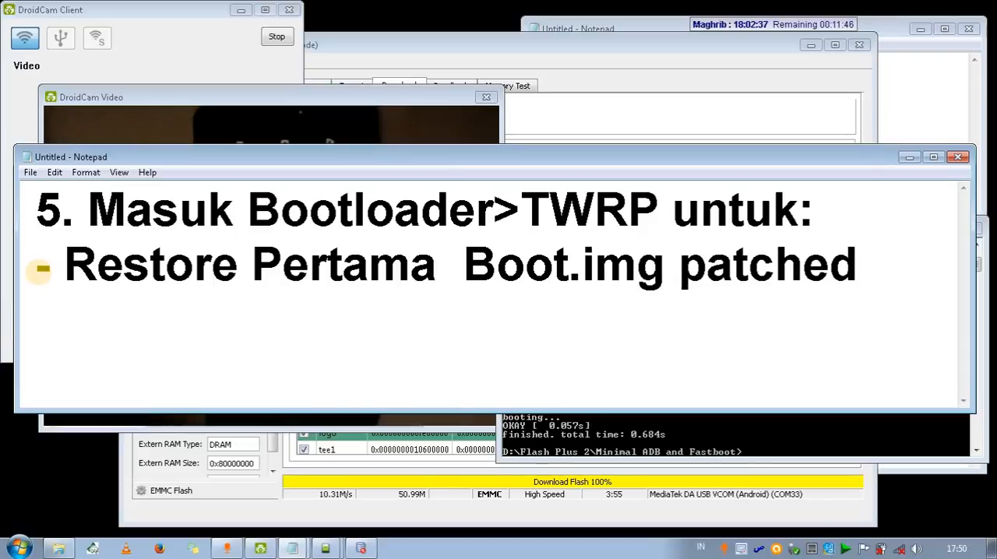
{"action": "type", "text": ">"}
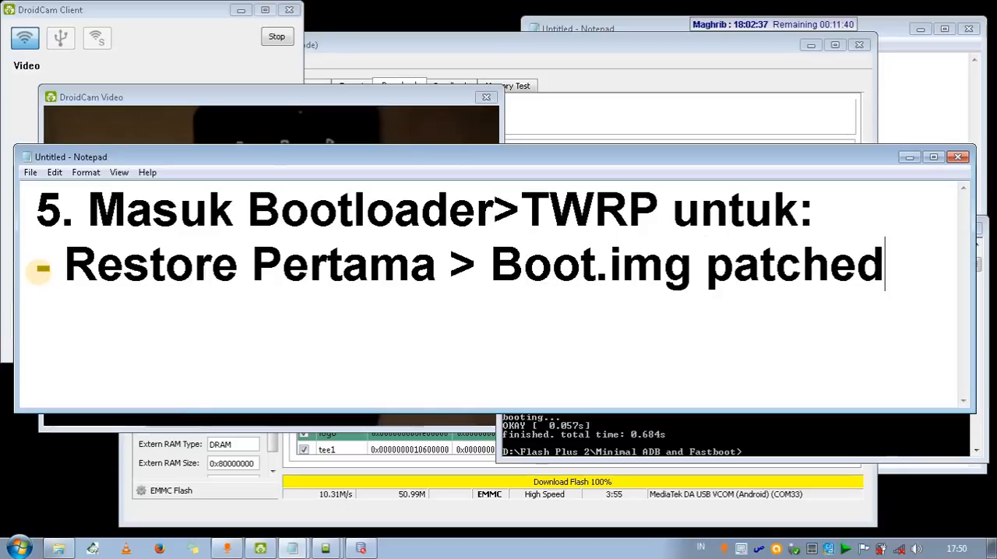
Add the line "- Restore Kedua > Format Data >" below the Restore Pertama line in the large-text note.
{"action": "type", "text": "Restore"}
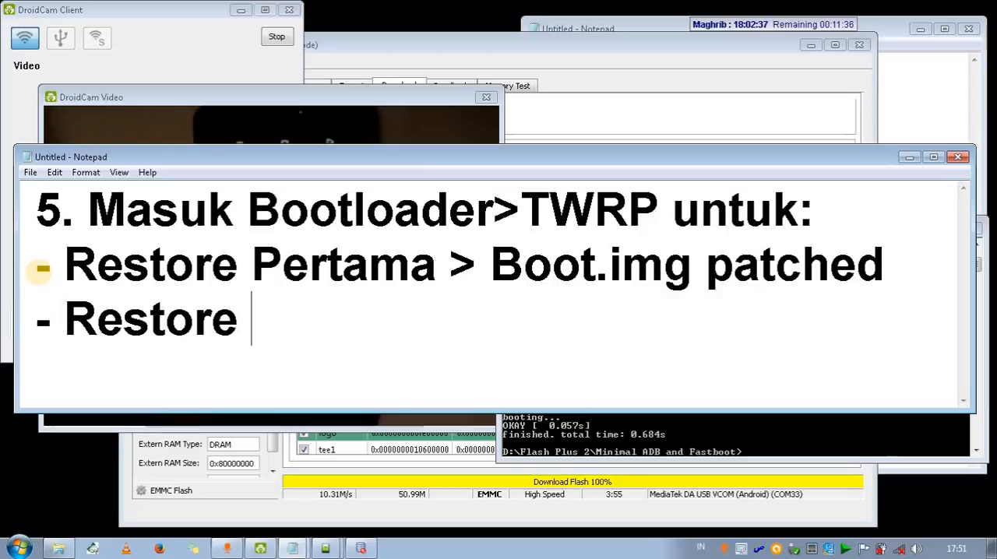
{"action": "type", "text": " Kedua > Format"}
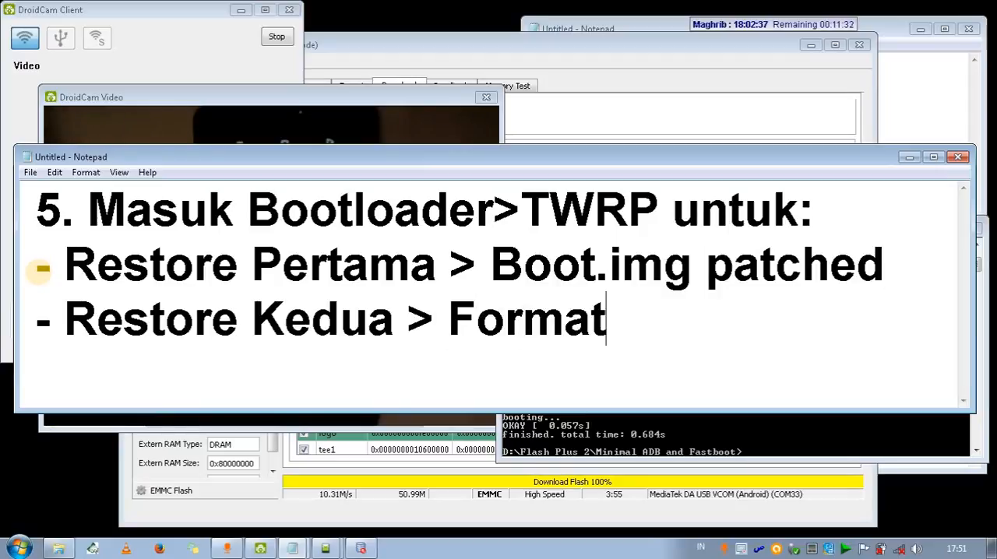
{"action": "type", "text": " Data "}
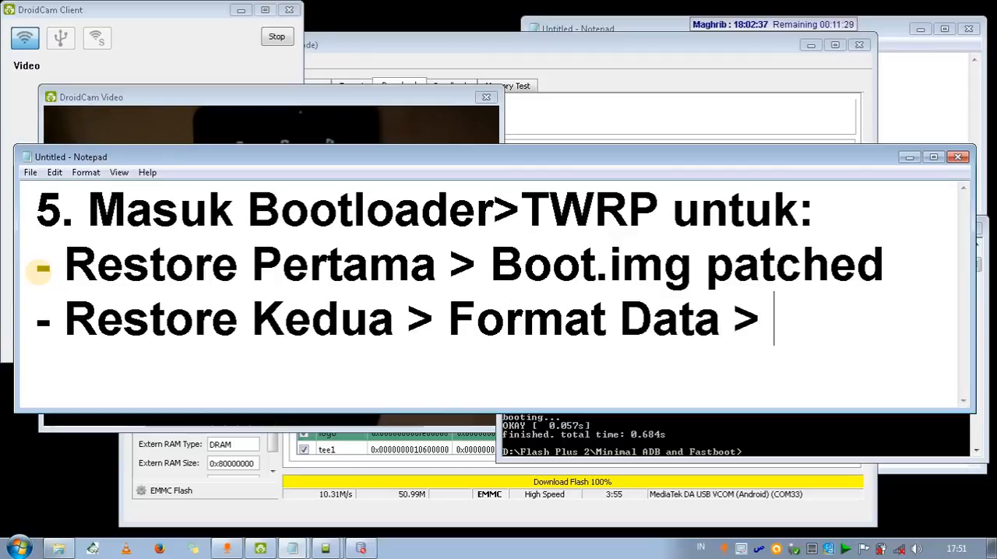
{"action": "type", "text": "> Flash"}
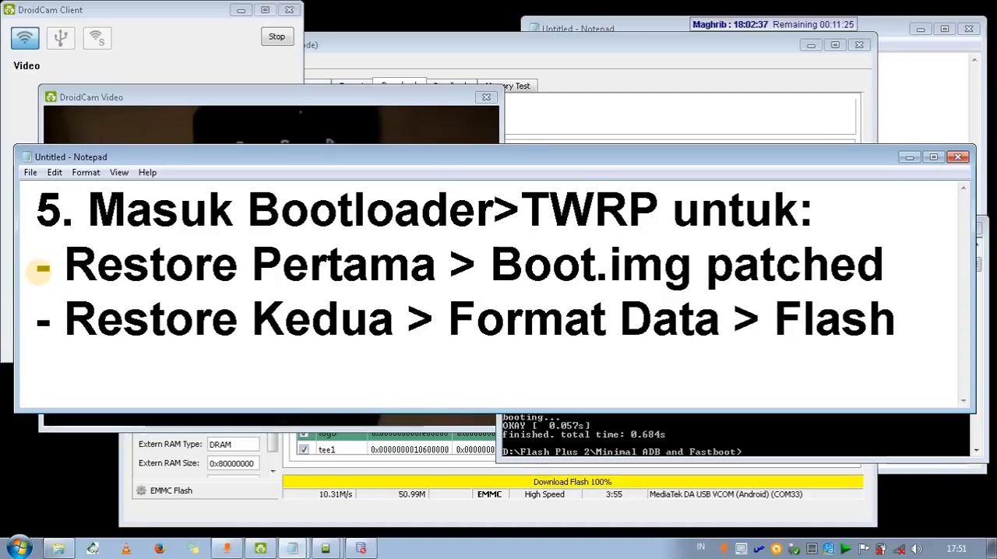
Continue the Restore Kedua line with "Flash SuperSU >".
{"action": "key", "text": "BackSpace"}
{"action": "key", "text": "BackSpace"}
{"action": "key", "text": "BackSpace"}
{"action": "key", "text": "BackSpace"}
{"action": "key", "text": "BackSpace"}
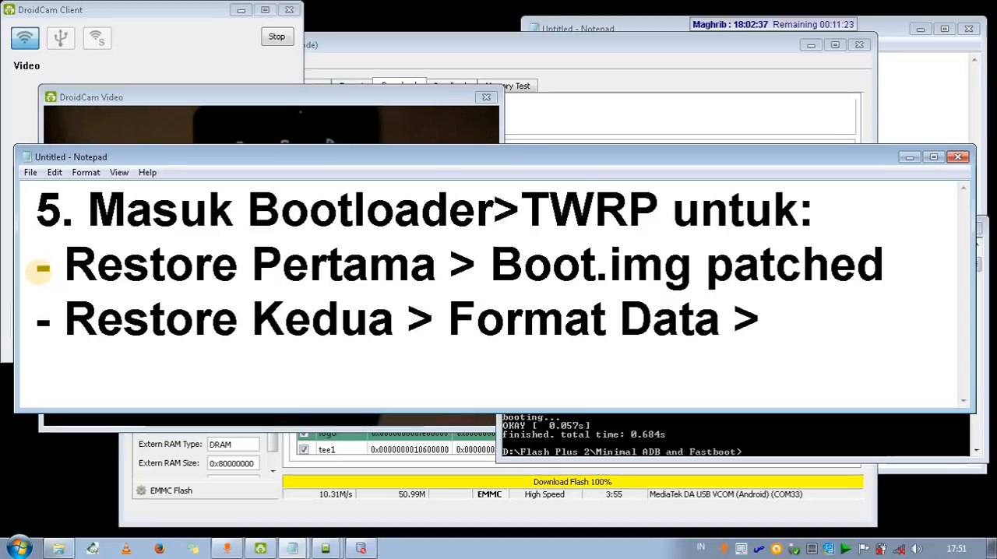
{"action": "type", "text": "Flash Supersu"}
{"action": "key", "text": "BackSpace"}
{"action": "key", "text": "BackSpace"}
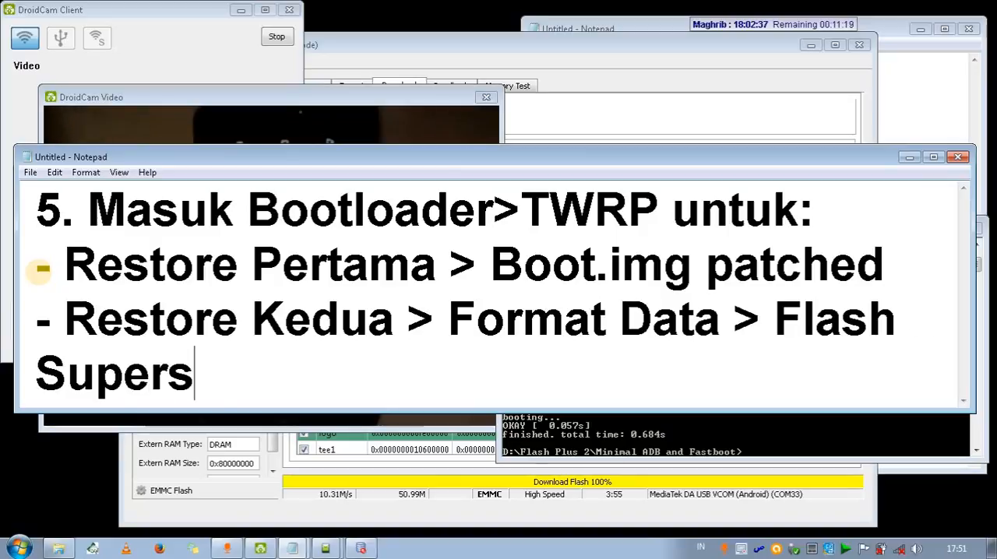
{"action": "type", "text": "SU"}
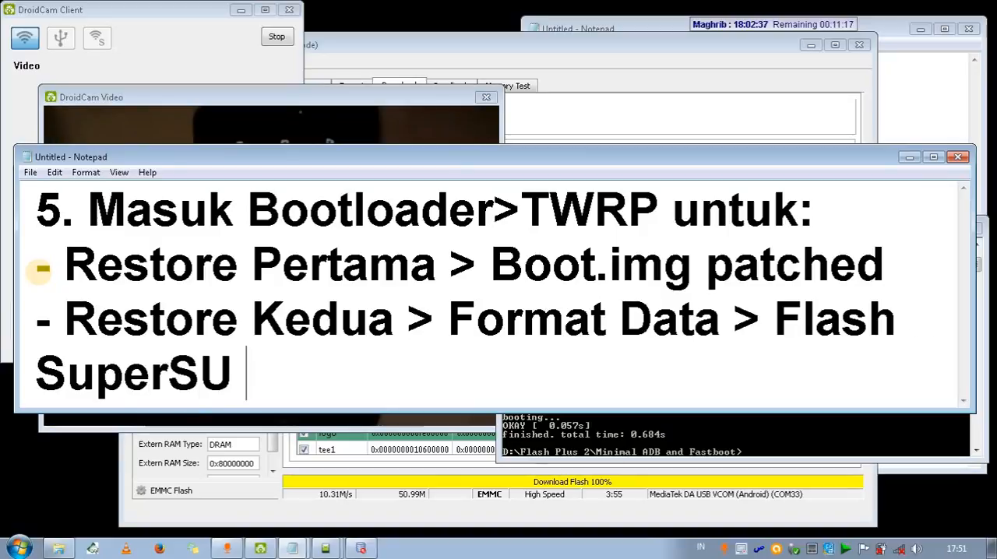
{"action": "type", "text": " >"}
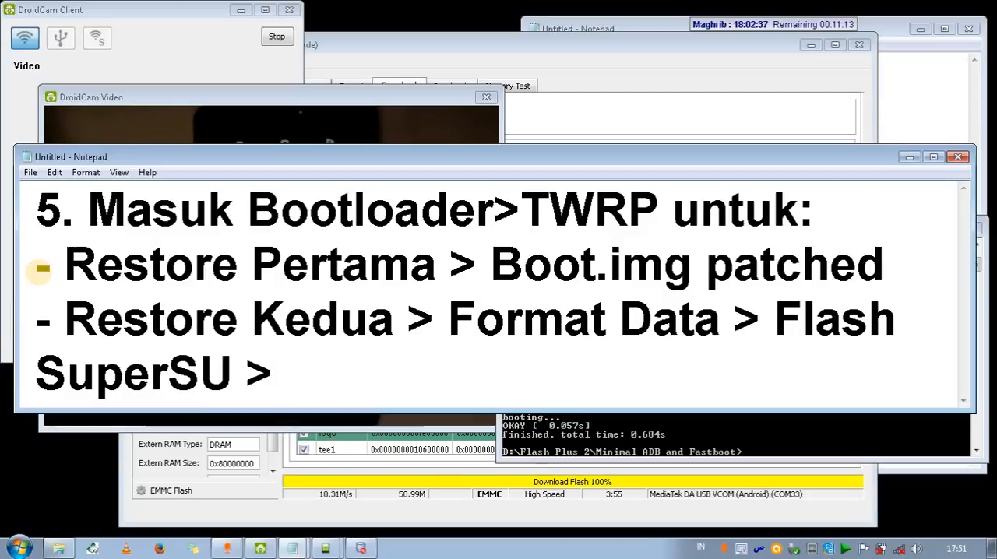
{"action": "type", "text": " R"}
{"action": "key", "text": "BackSpace"}
Replace the ">" after "Restore Pertama" and after "Restore Kedua" with "=".
{"action": "key", "text": "Up"}
{"action": "key", "text": "Up"}
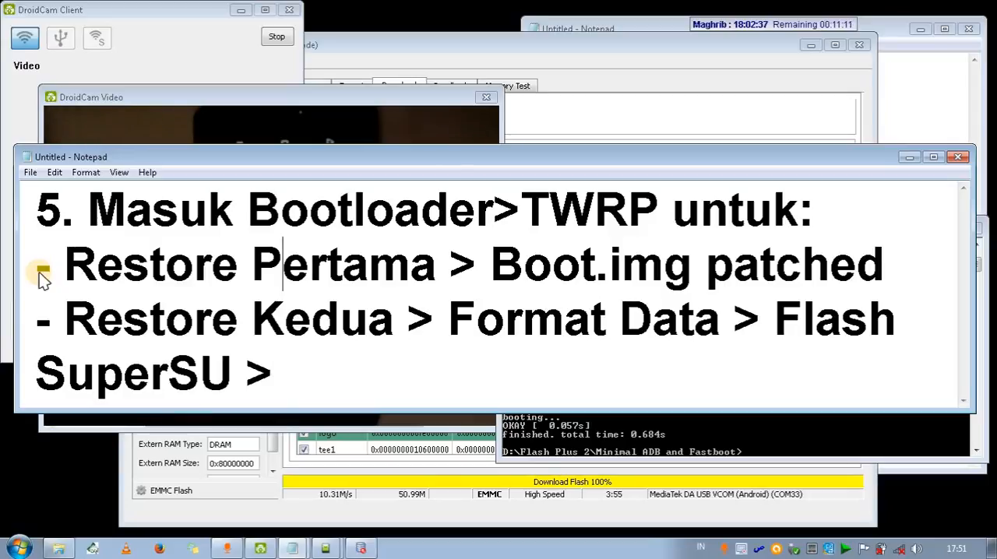
{"action": "key", "text": "Right"}
{"action": "key", "text": "Right"}
{"action": "key", "text": "Right"}
{"action": "key", "text": "Right"}
{"action": "key", "text": "BackSpace"}
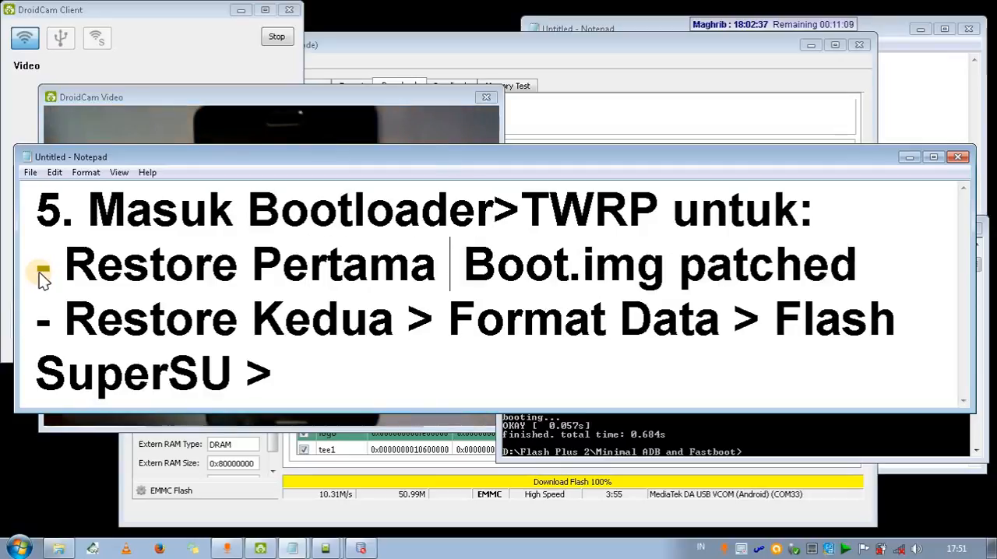
{"action": "type", "text": "="}
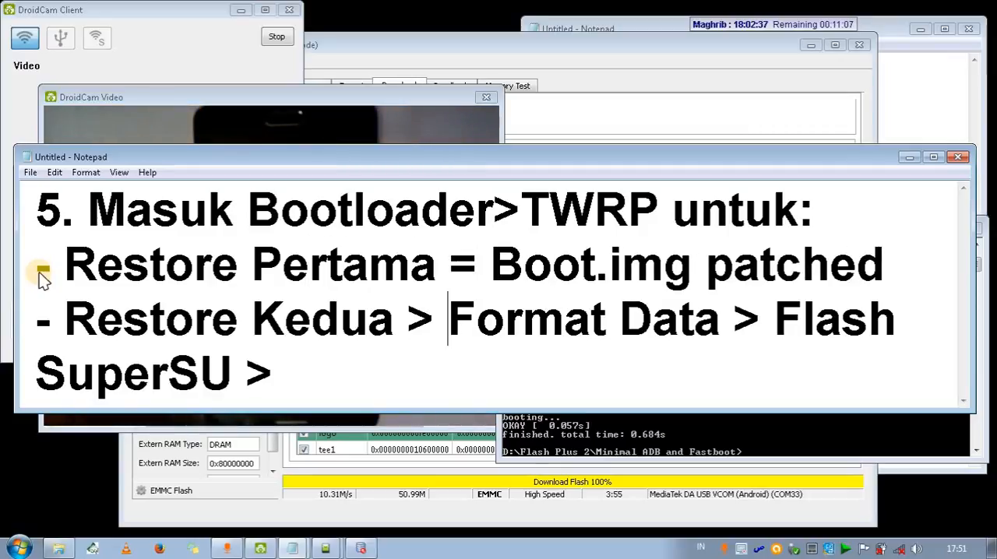
{"action": "key", "text": "BackSpace"}
{"action": "type", "text": "="}
Append "Restore Boot.img patched" after "Flash SuperSU >" at the end of the note.
{"action": "key", "text": "Down"}
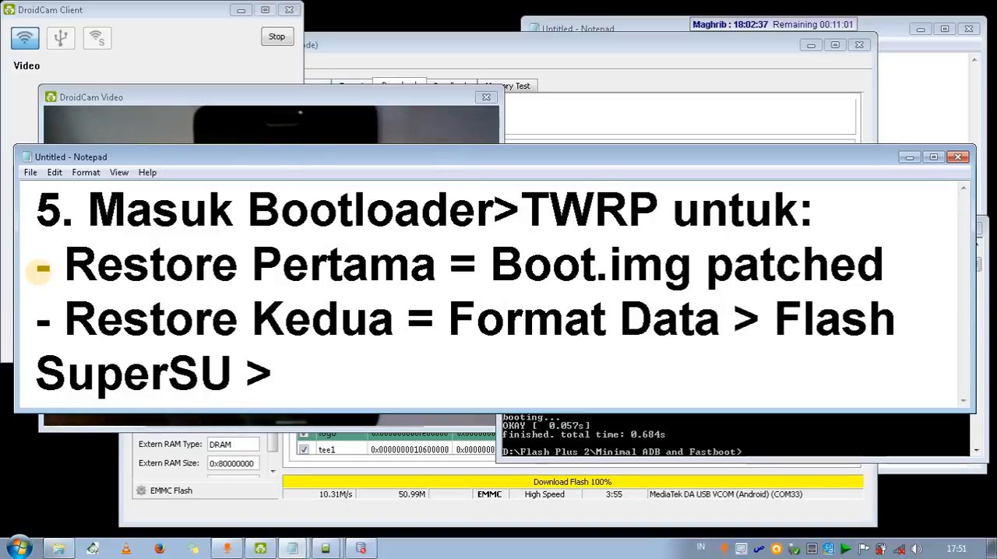
{"action": "type", "text": "Restore"}
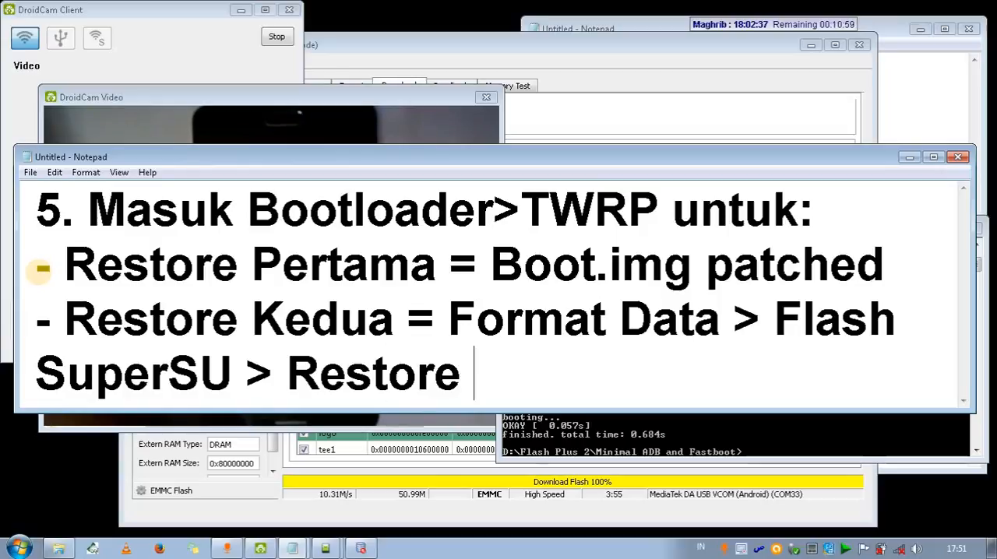
{"action": "type", "text": " Boot"}
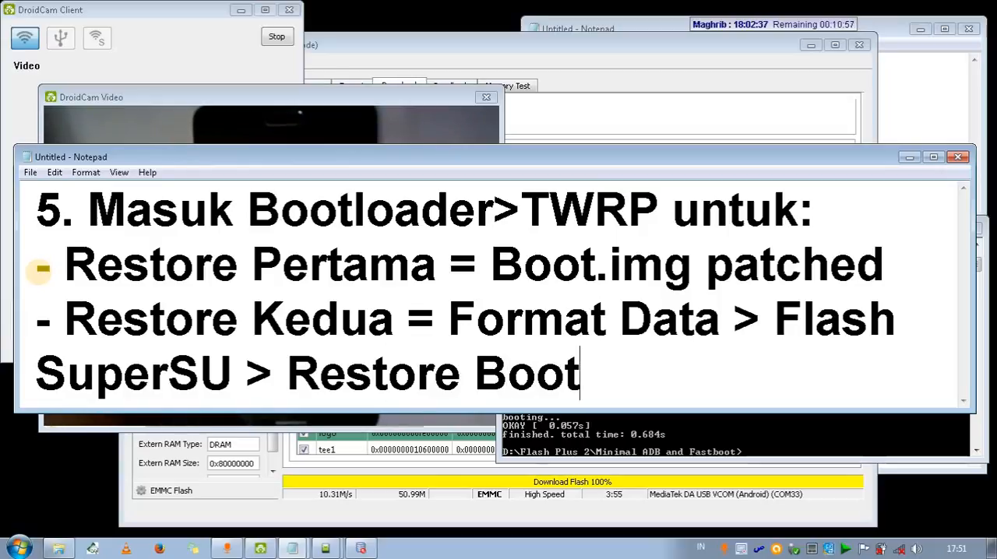
{"action": "type", "text": ".img patched"}
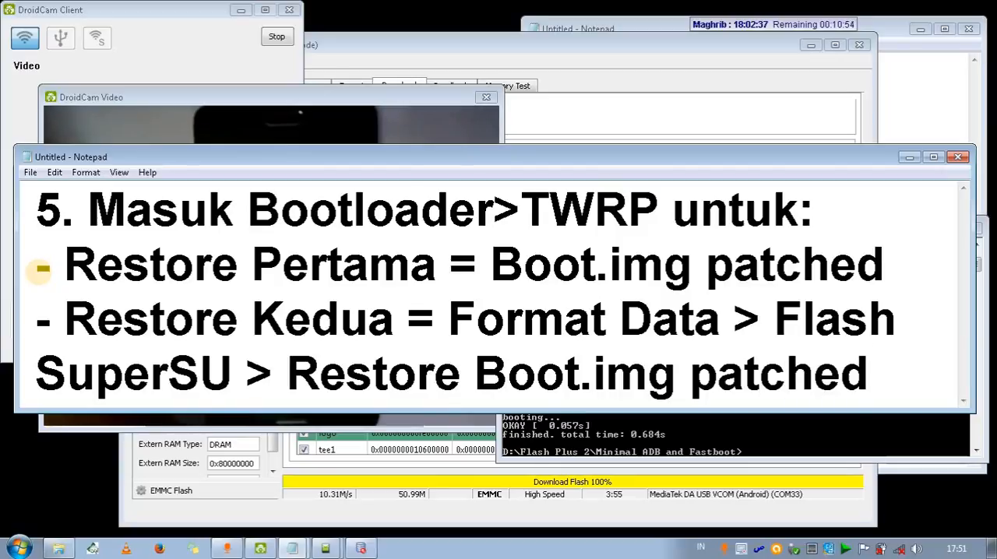
Move the text from "Format Data" onward to its own line and enlarge the Notepad window downward to fit the whole note.
{"action": "key", "text": "Up"}
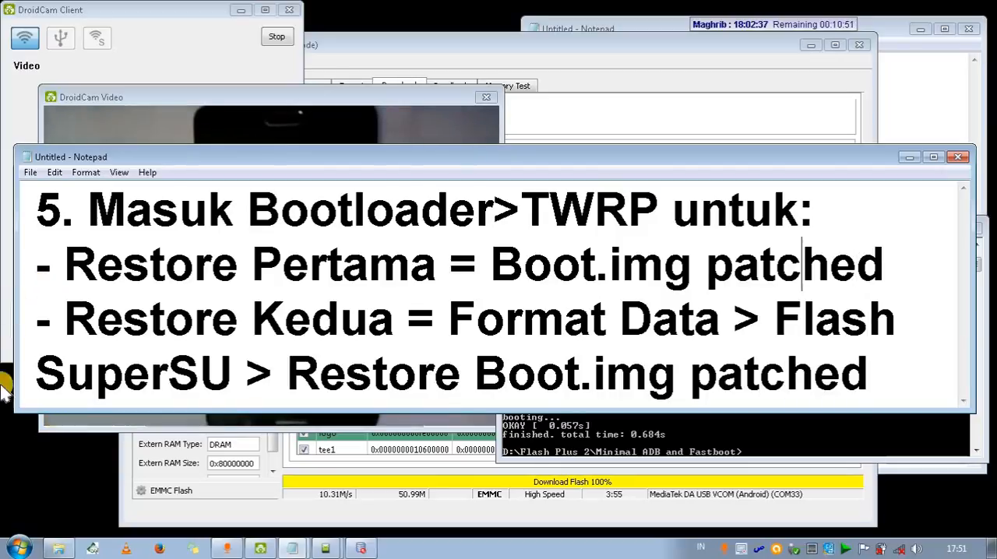
{"action": "key", "text": "Return"}
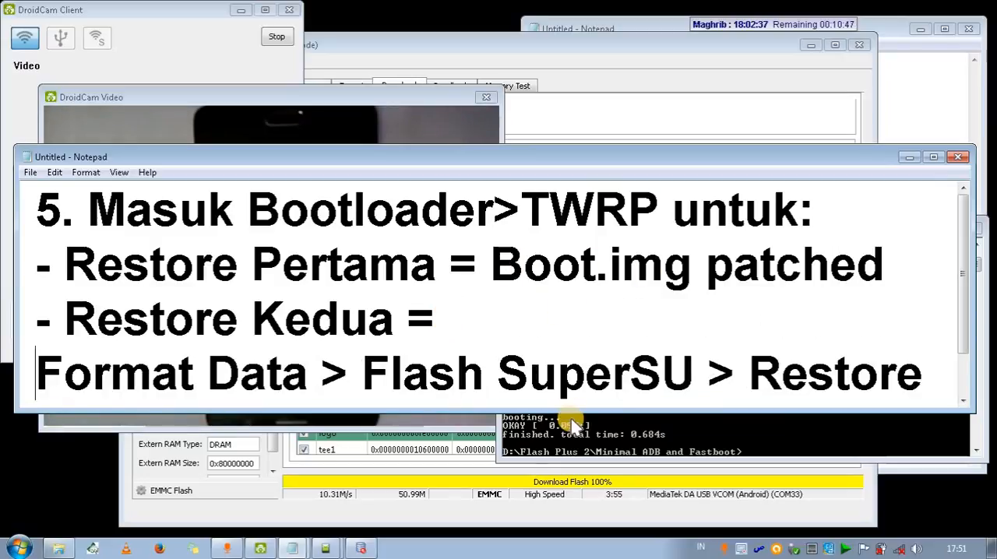
{"action": "left_click_drag", "start_coordinate": [574, 410], "coordinate": [574, 482]}
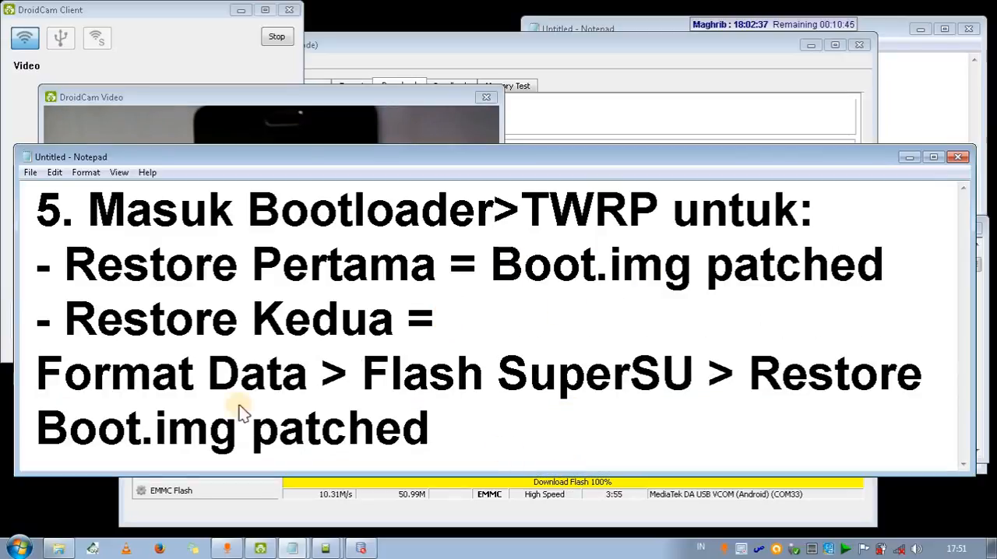
Alternate between the DroidCam phone video and the large-text note to compare the phone's TWRP screens with the restore instructions.
{"action": "left_click", "coordinate": [358, 95]}
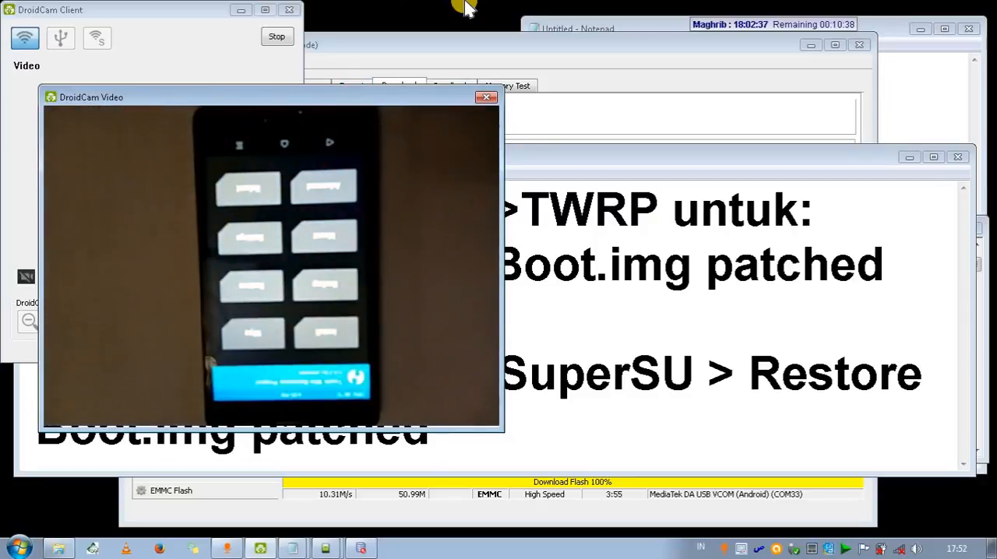
{"action": "left_click", "coordinate": [574, 160]}
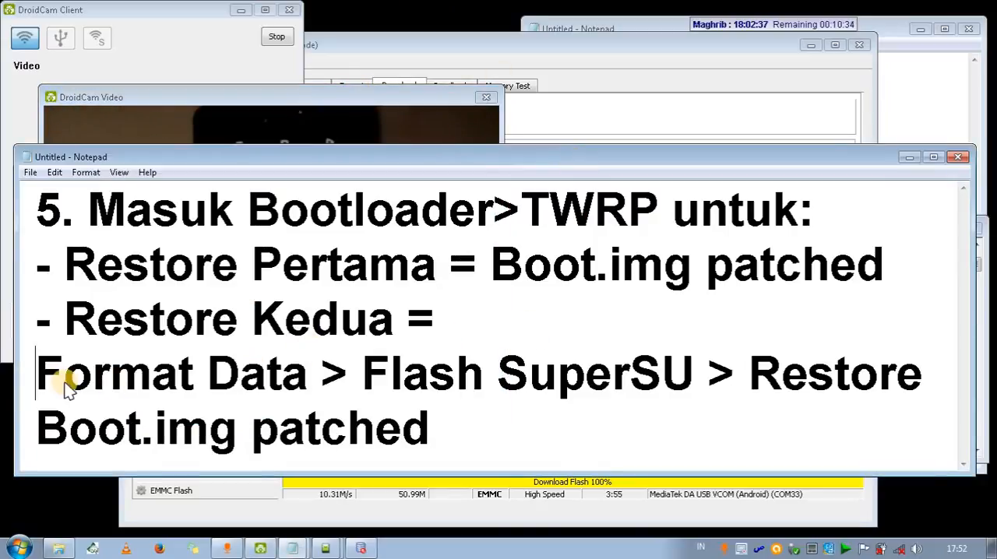
{"action": "left_click", "coordinate": [233, 100]}
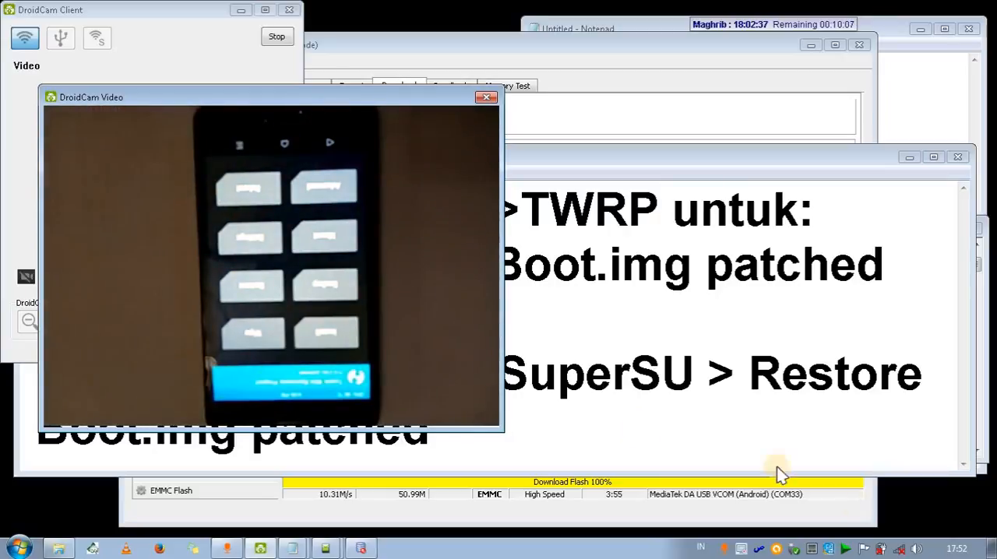
{"action": "left_click", "coordinate": [746, 345]}
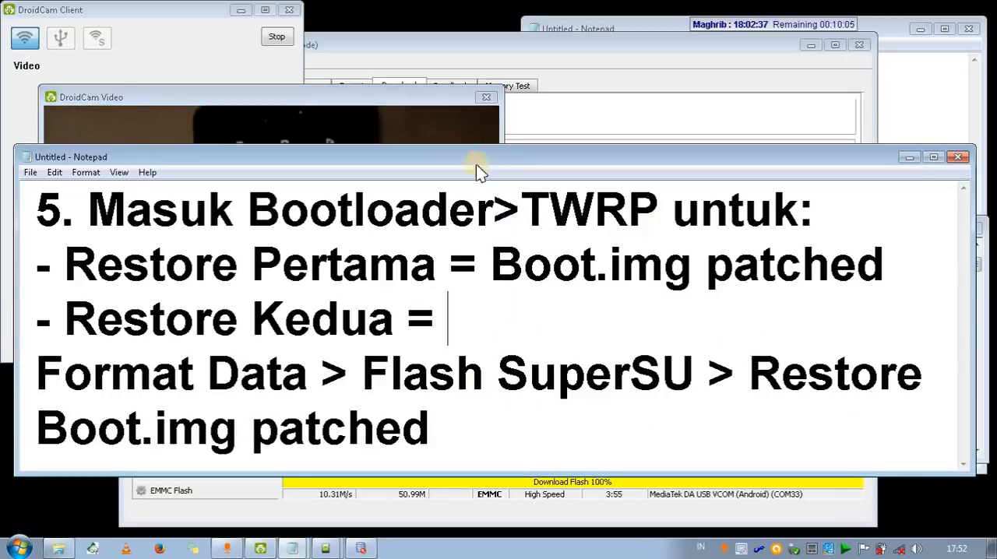
{"action": "left_click", "coordinate": [427, 99]}
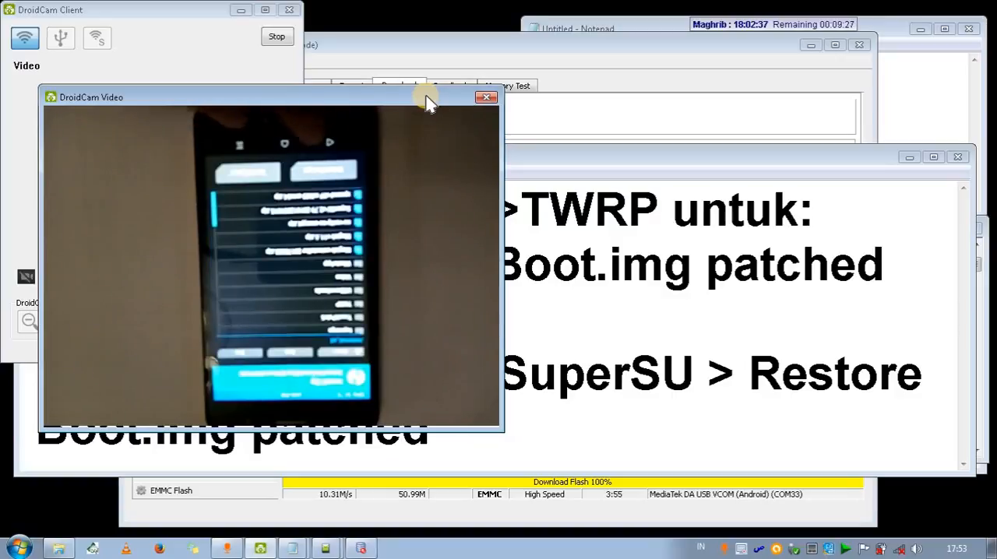
{"action": "left_click", "coordinate": [669, 296]}
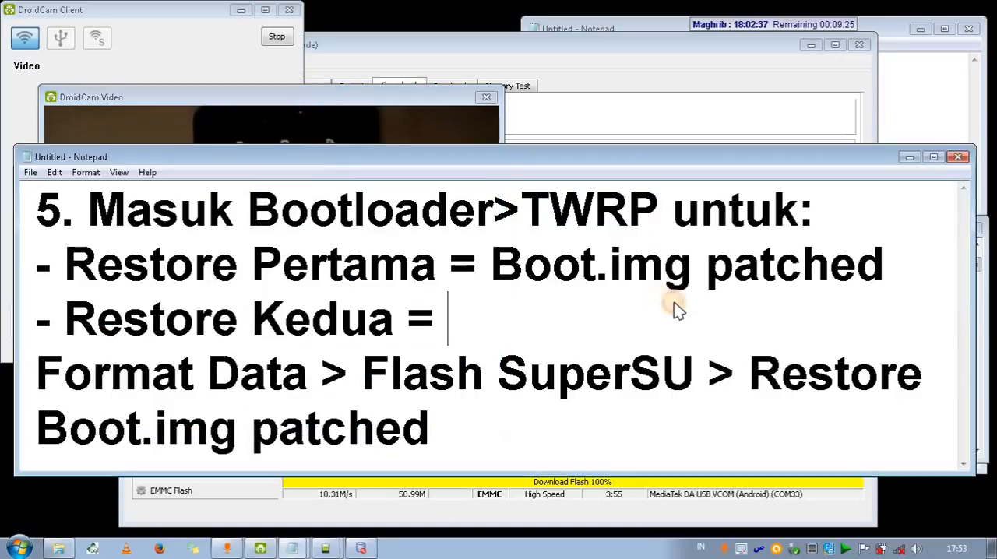
{"action": "left_click", "coordinate": [334, 94]}
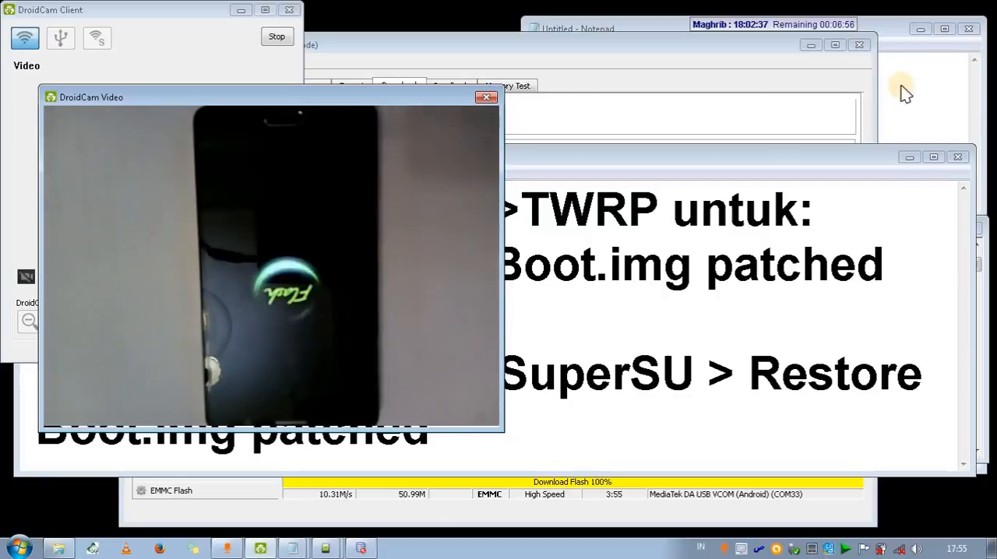
Minimize the large-text note and the cmd.exe window, and close Smart Phone Flash Tool along with its Download Ok dialog.
{"action": "left_click", "coordinate": [908, 159]}
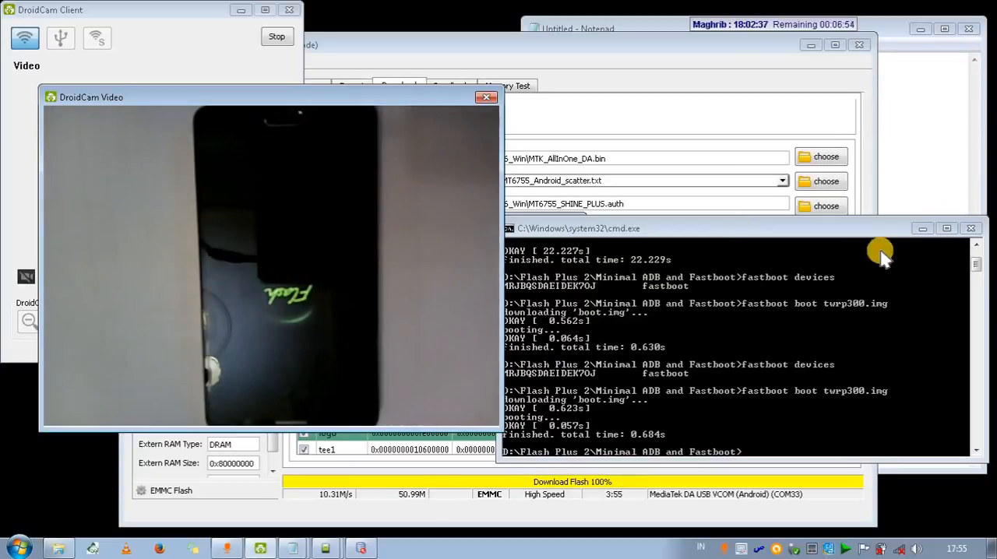
{"action": "left_click", "coordinate": [921, 228]}
{"action": "left_click", "coordinate": [546, 286]}
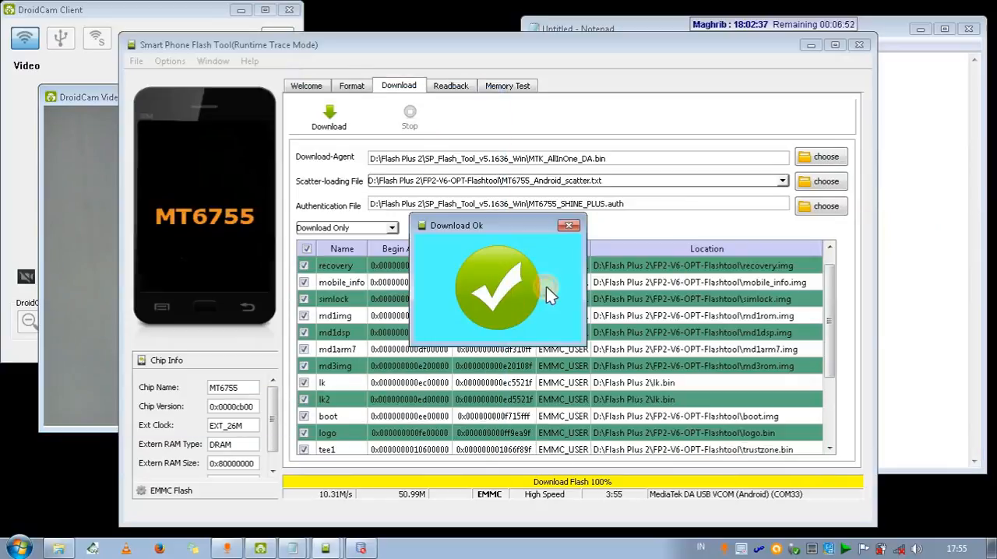
{"action": "left_click", "coordinate": [568, 226]}
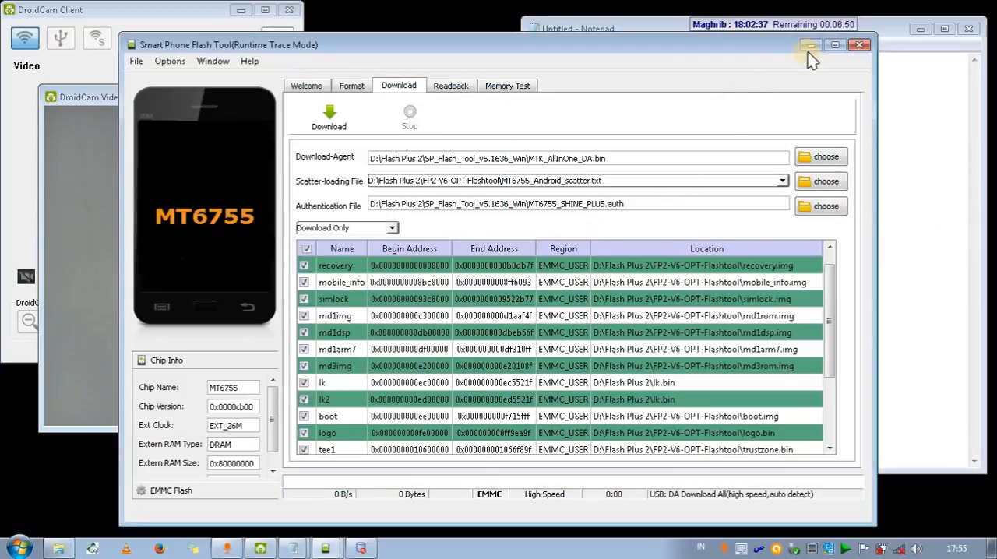
{"action": "left_click", "coordinate": [856, 46]}
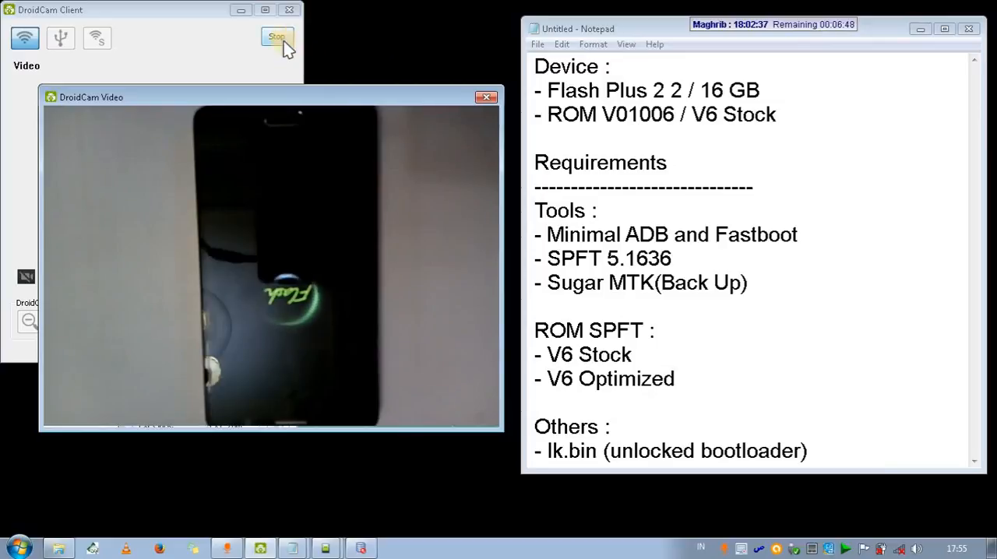